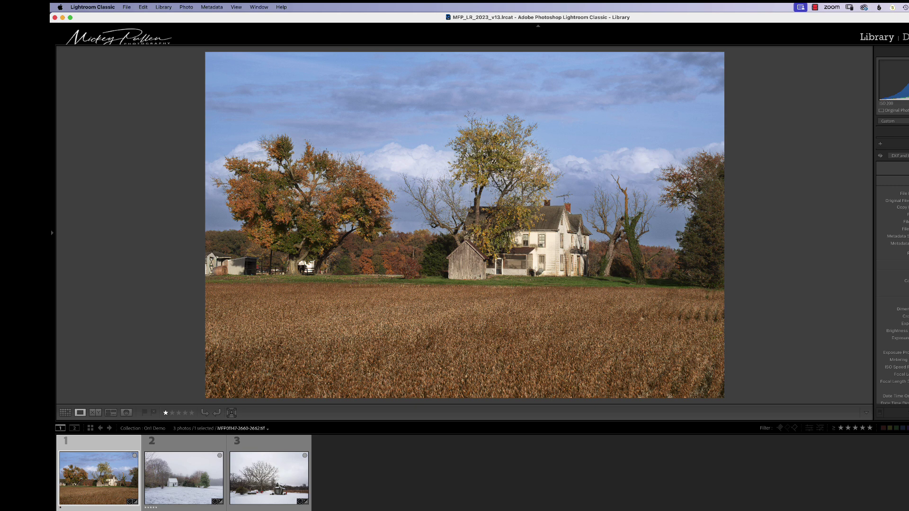
# - On the ON1 website, go to the Plugins > Effects product page and claim the free ON1 Effects 2023
pyautogui.press('super+Tab')
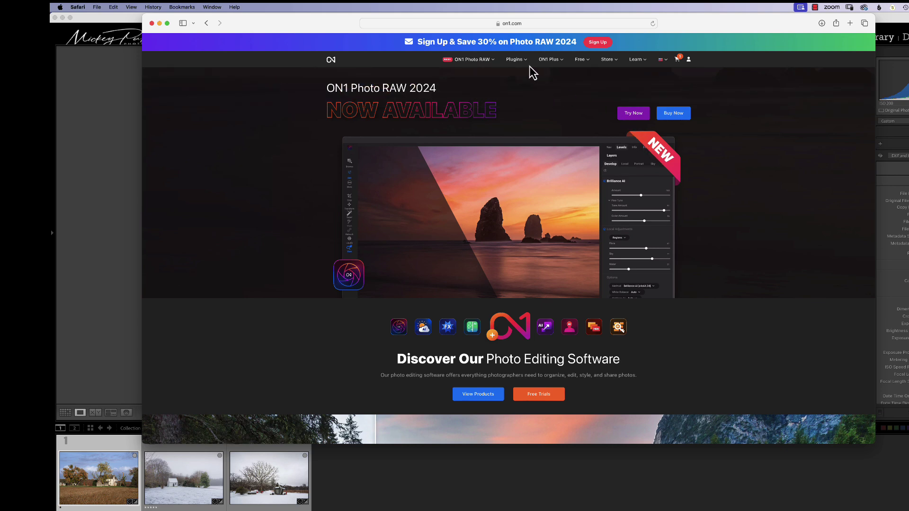
pyautogui.moveTo(524, 65)
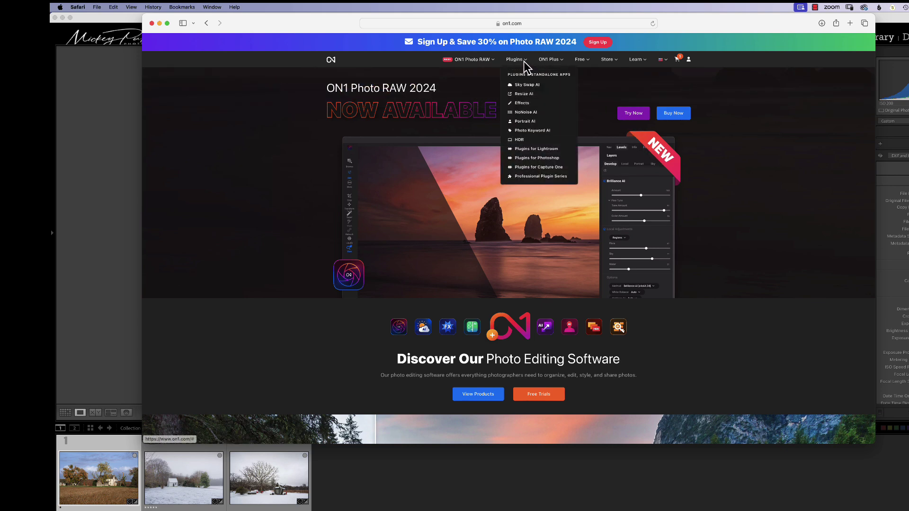
pyautogui.click(524, 103)
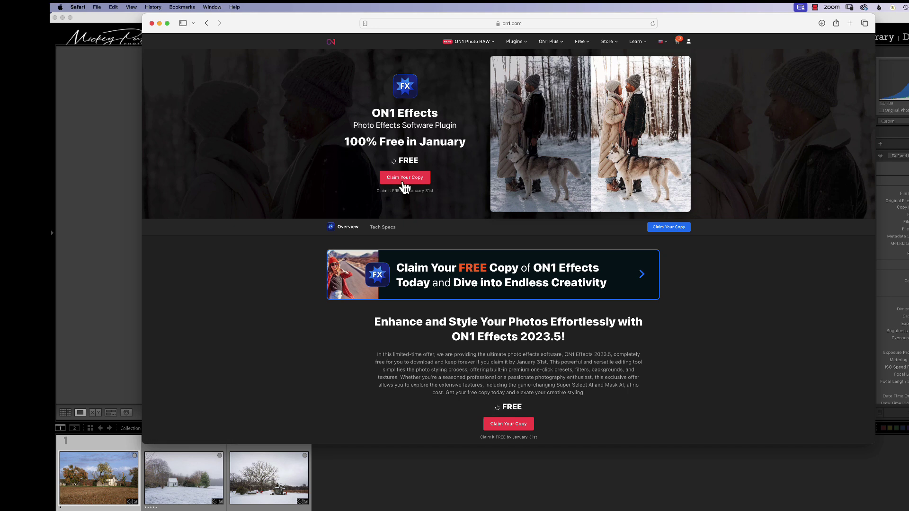
pyautogui.click(406, 182)
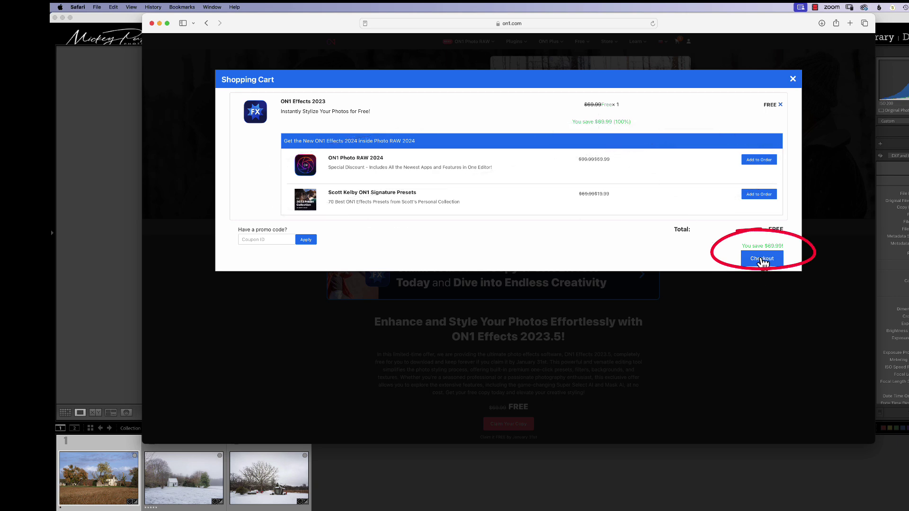
# - Proceed to checkout with the free ON1 Effects 2023 in the shopping cart
pyautogui.click(761, 259)
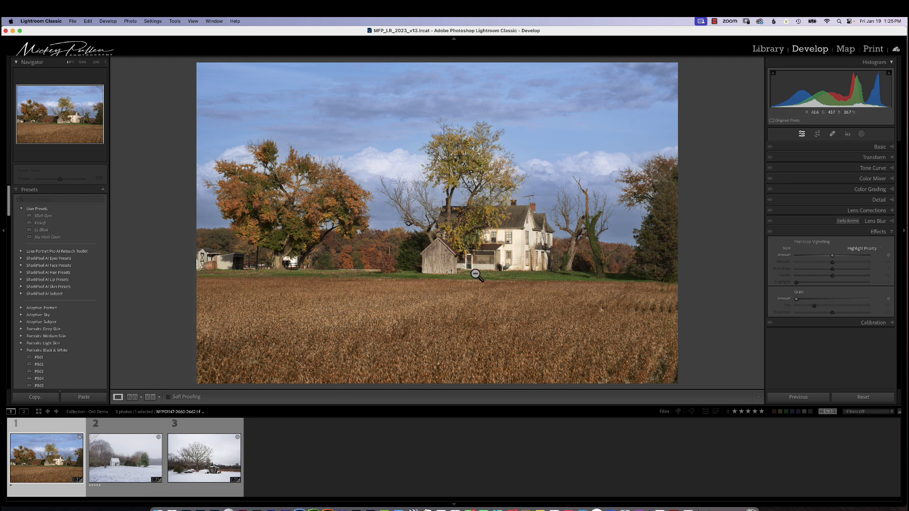
# - Open the farmhouse photo in ON1 Effects 2023 via Plug-in Extras, editing a copy with Lightroom settings
pyautogui.click(130, 20)
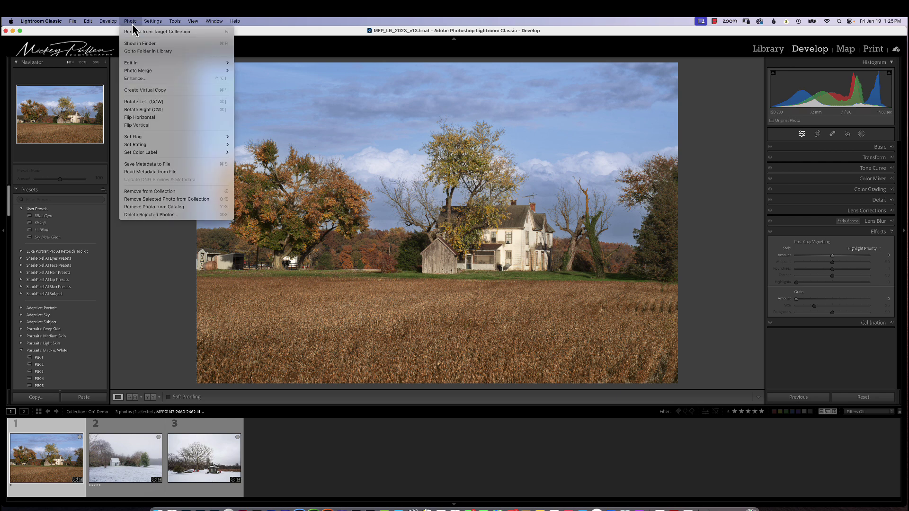
pyautogui.moveTo(144, 64)
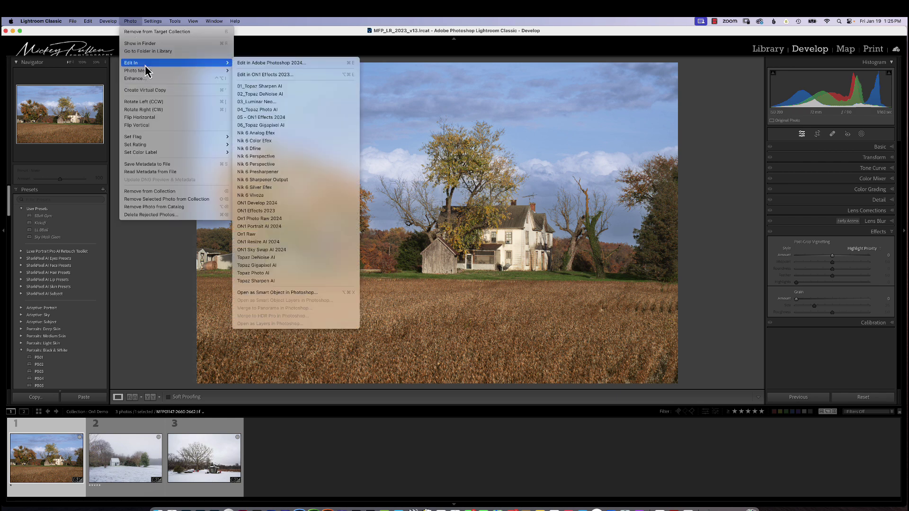
pyautogui.click(265, 212)
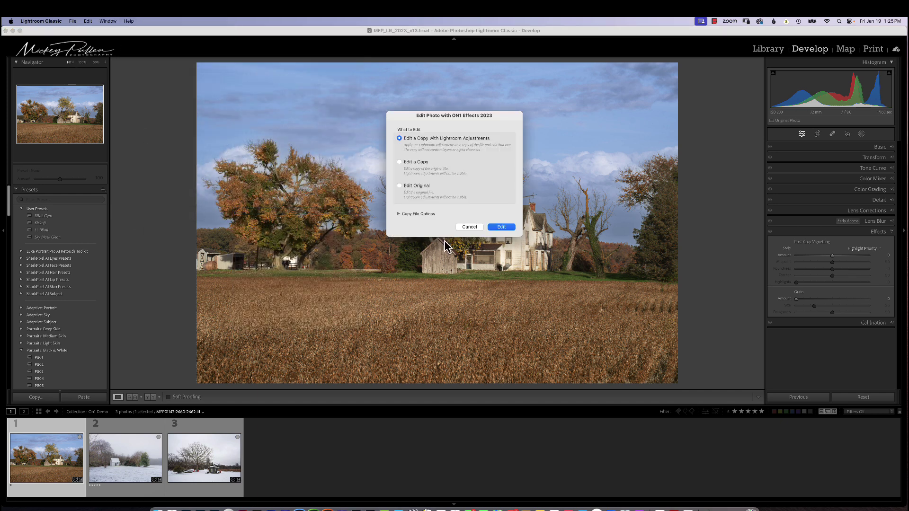
pyautogui.click(475, 227)
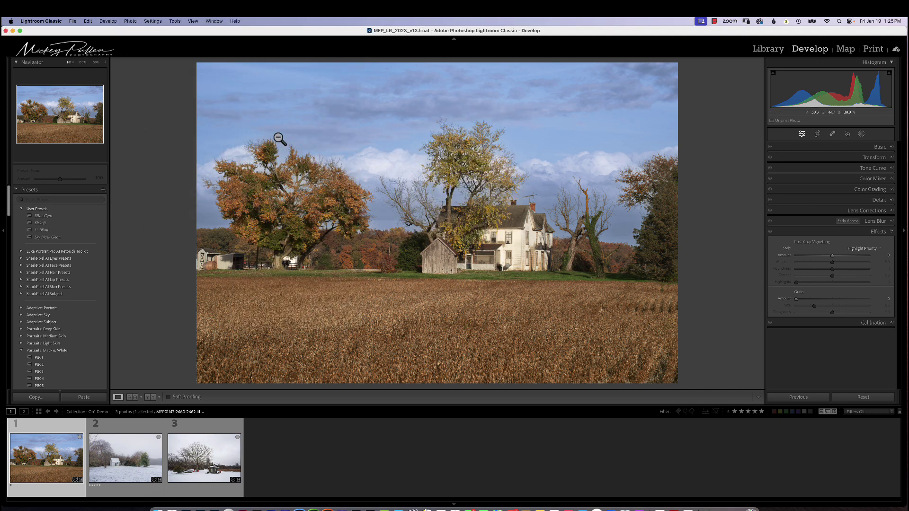
pyautogui.click(72, 21)
pyautogui.moveTo(104, 183)
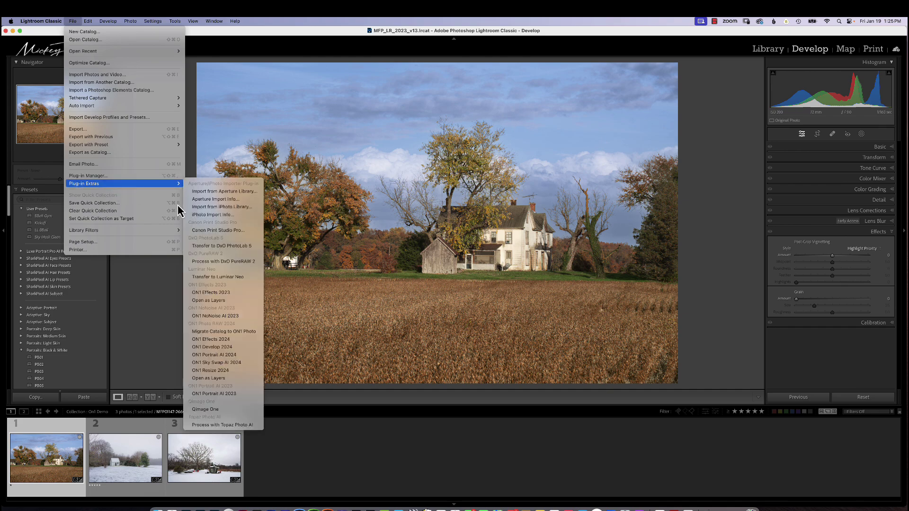
pyautogui.click(208, 295)
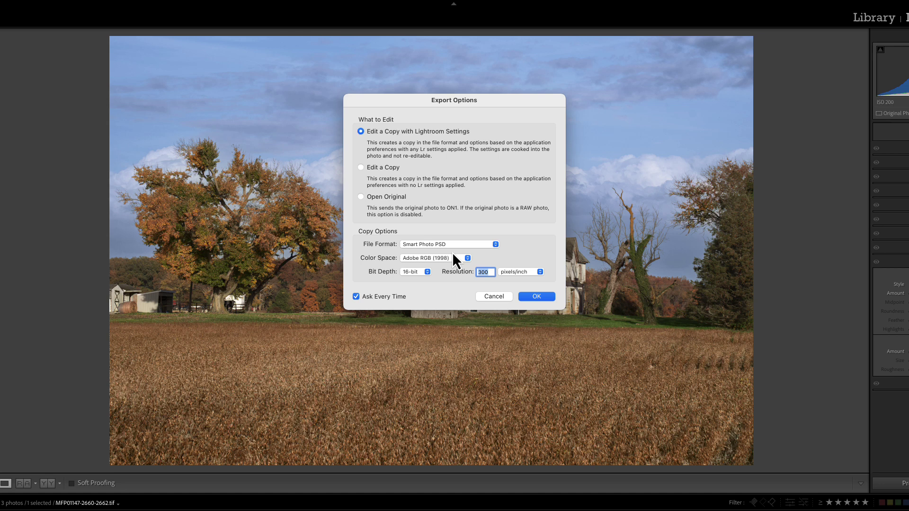
pyautogui.click(537, 298)
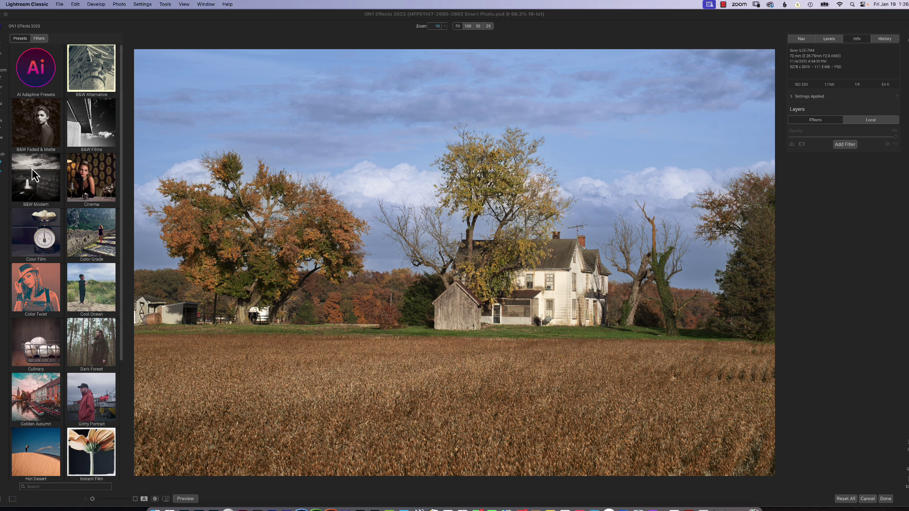
# - Preview the BA11 and BA12 B&W Alternative presets, then return to the filter styles list
pyautogui.click(38, 39)
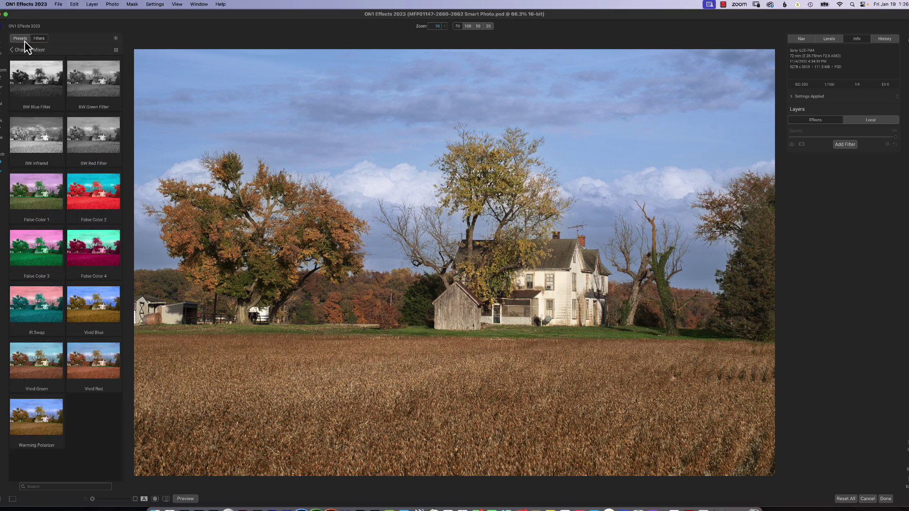
pyautogui.click(25, 43)
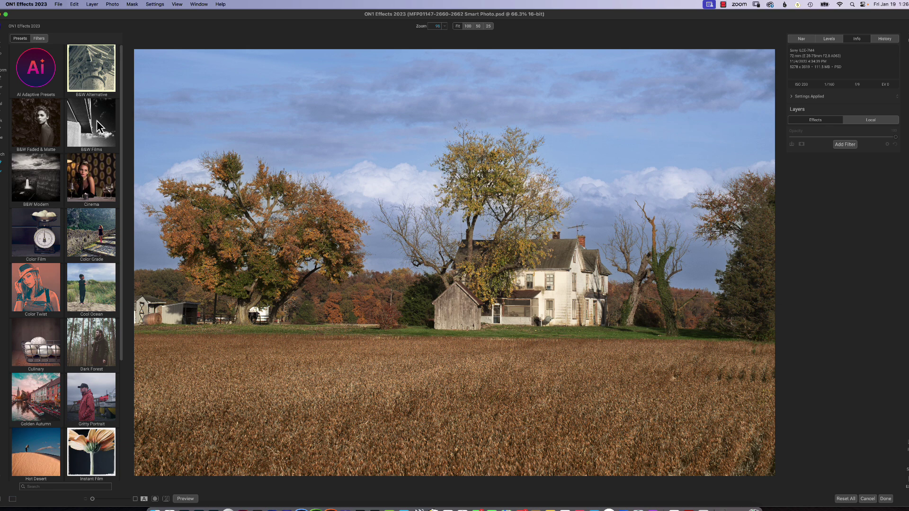
pyautogui.click(91, 90)
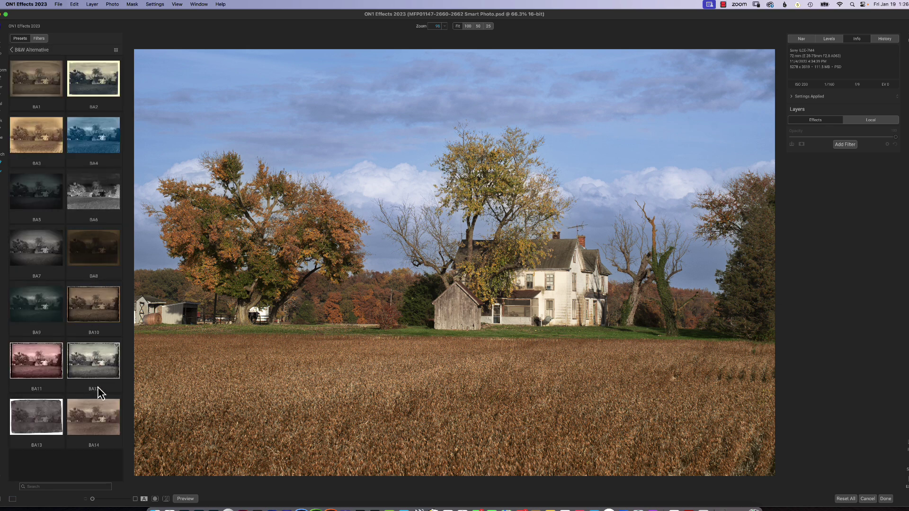
pyautogui.click(34, 369)
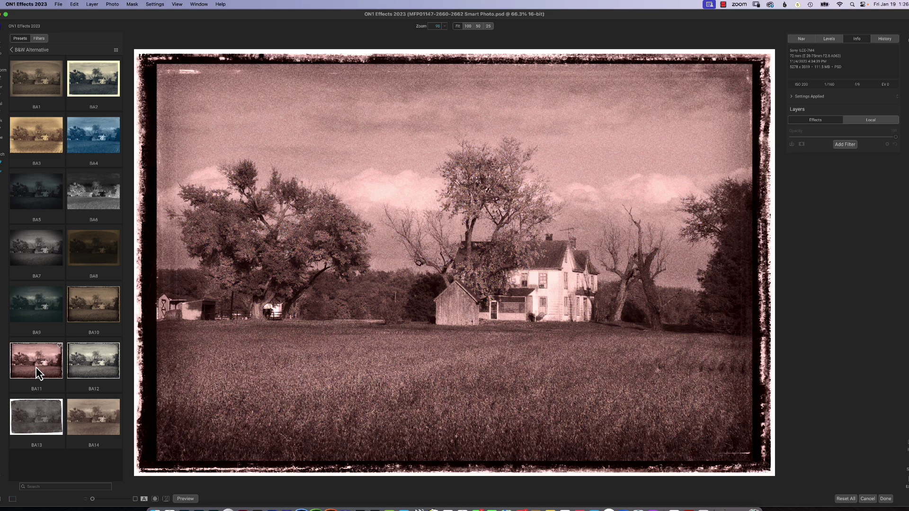
pyautogui.click(93, 371)
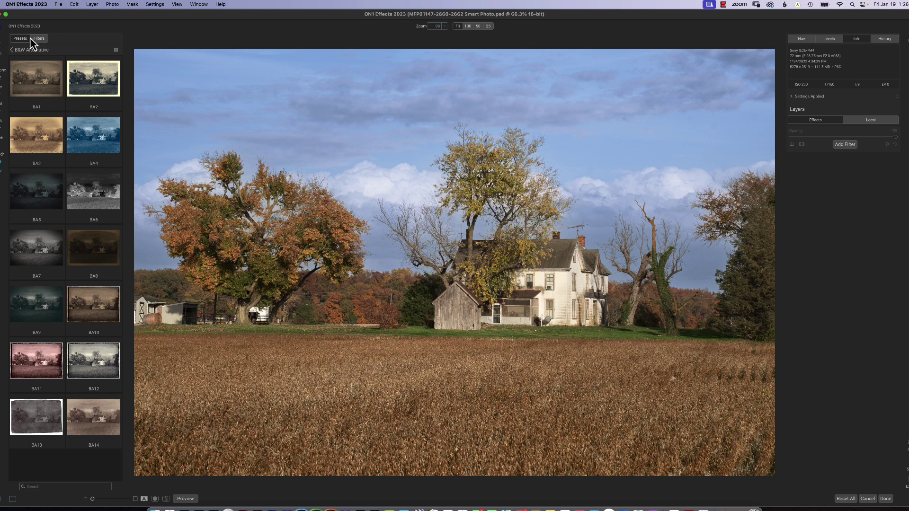
pyautogui.click(39, 38)
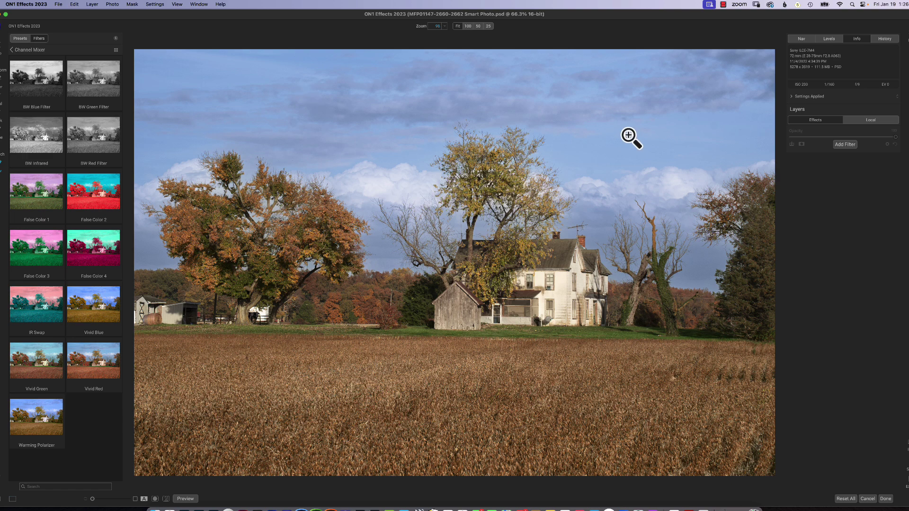
# - Add Dynamic Contrast at opacity 56 and Medium -20, compare it on and off, and add a mask
pyautogui.click(846, 146)
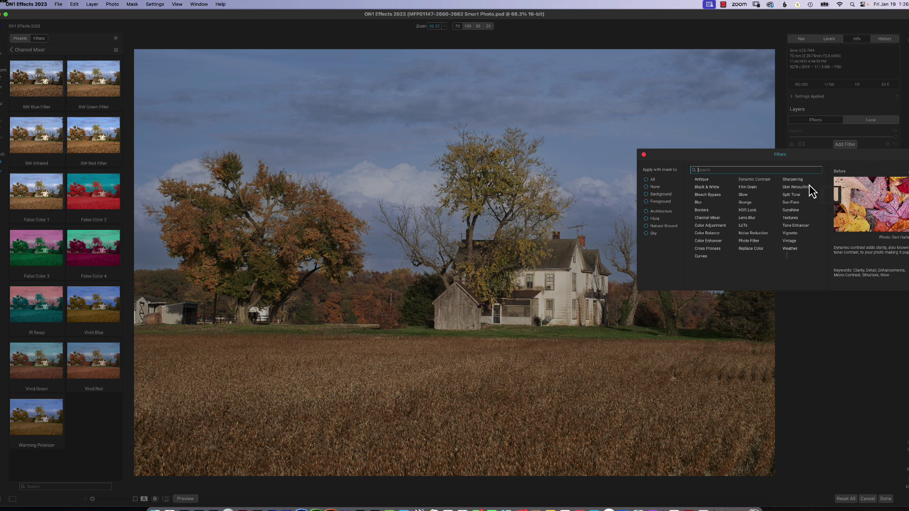
pyautogui.click(754, 179)
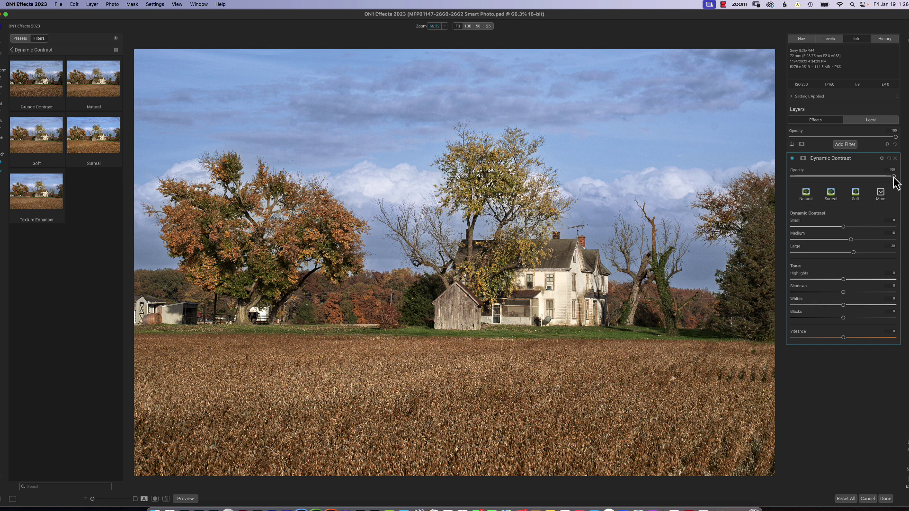
pyautogui.moveTo(892, 177); pyautogui.dragTo(865, 185)
pyautogui.moveTo(851, 240)
pyautogui.mouseDown()
pyautogui.moveTo(827, 243)
pyautogui.moveTo(857, 255)
pyautogui.mouseUp()
pyautogui.click(792, 158)
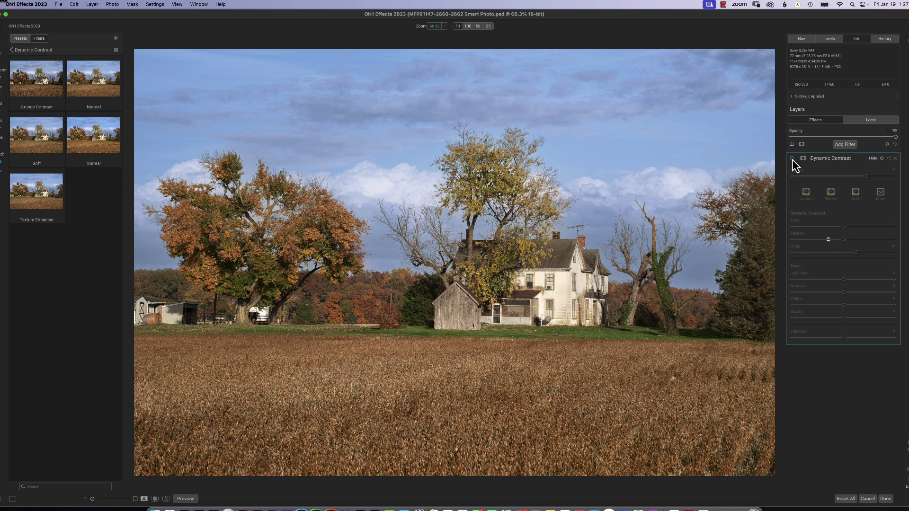
pyautogui.click(791, 159)
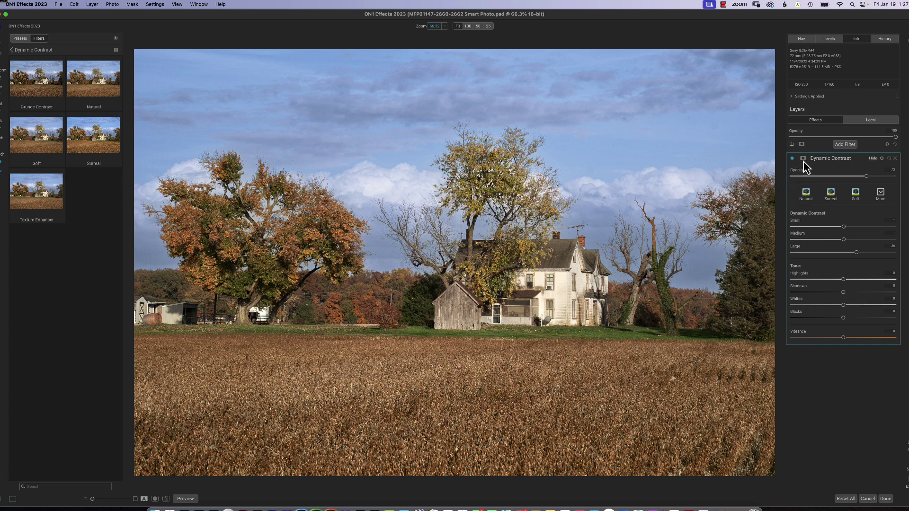
pyautogui.click(803, 159)
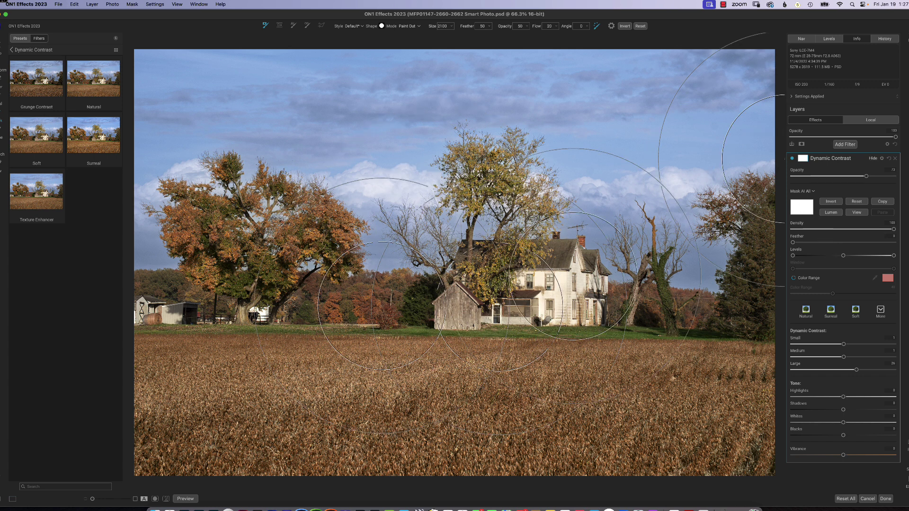
# - Turn off and delete the Dynamic Contrast filter, then bring up the list of filters
pyautogui.click(792, 159)
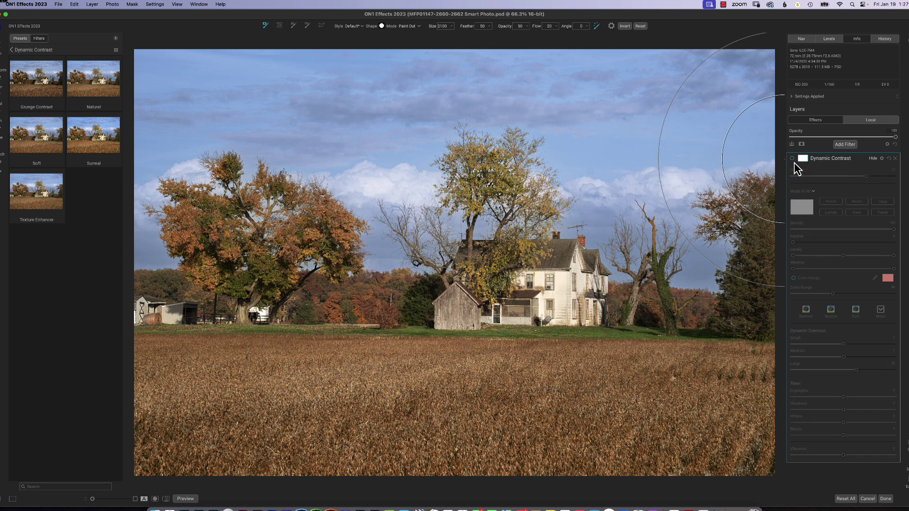
pyautogui.click(894, 158)
pyautogui.click(841, 145)
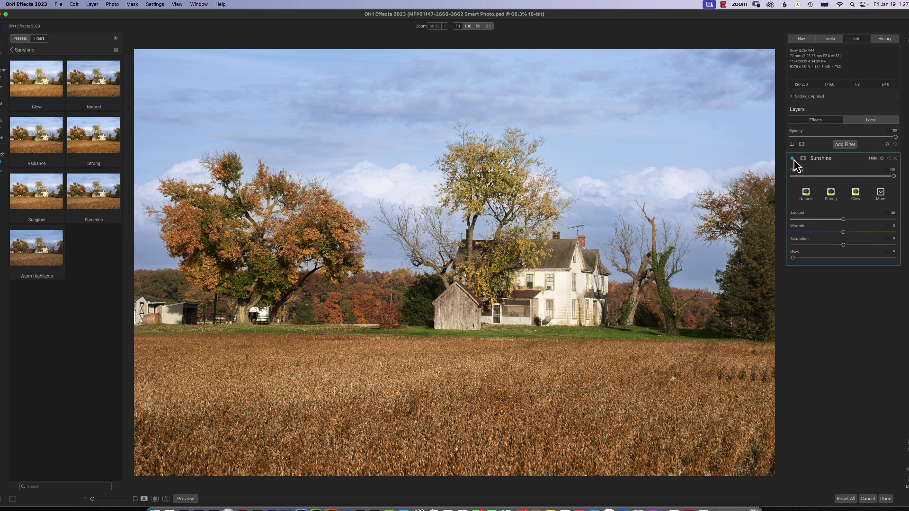
# - Compare the Sunshine filter on and off, fine-tune it, and lower its opacity to about 45
pyautogui.click(792, 159)
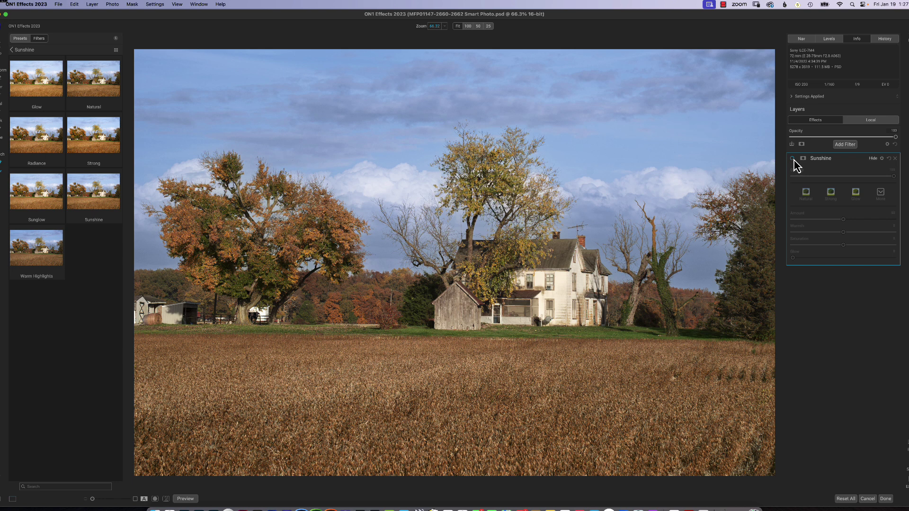
pyautogui.click(815, 221)
pyautogui.click(845, 232)
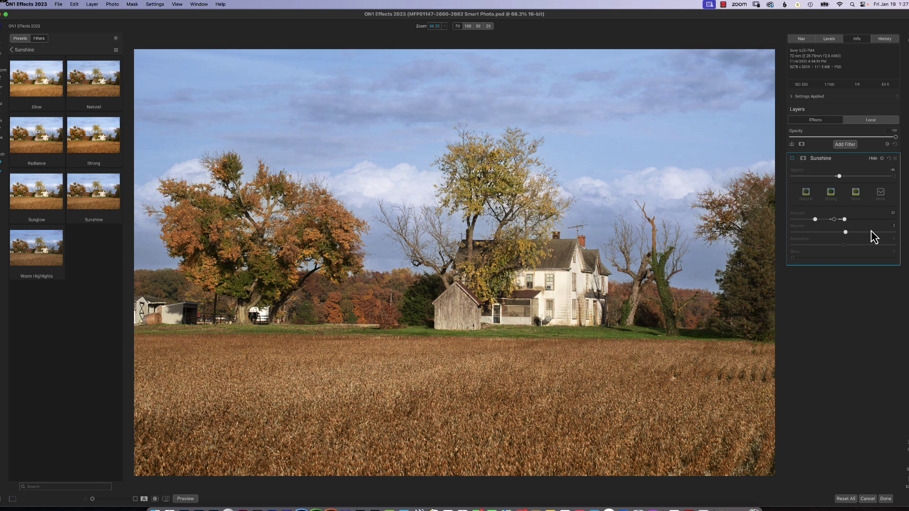
pyautogui.moveTo(893, 176); pyautogui.dragTo(837, 187)
# - Try a brighter, smaller, unfeathered Big Softy vignette, then delete both the Vignette and Sunshine filters
pyautogui.click(845, 144)
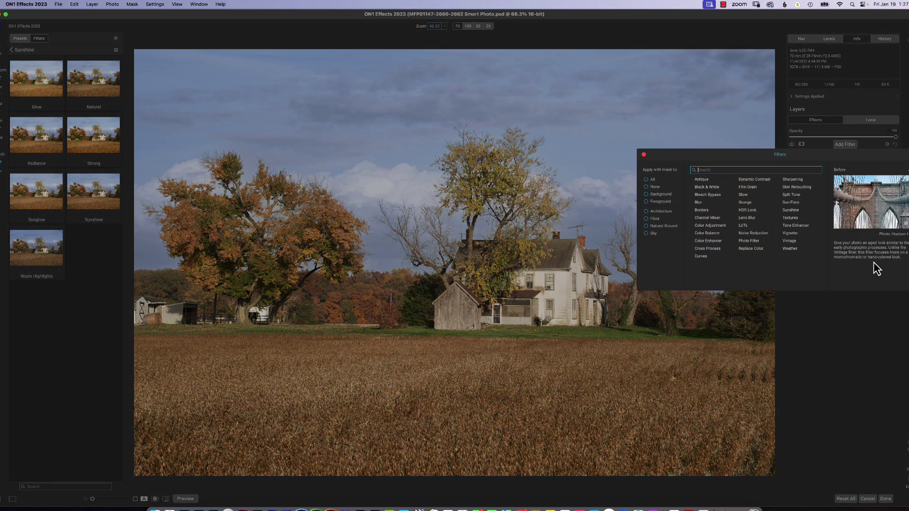
pyautogui.click(789, 233)
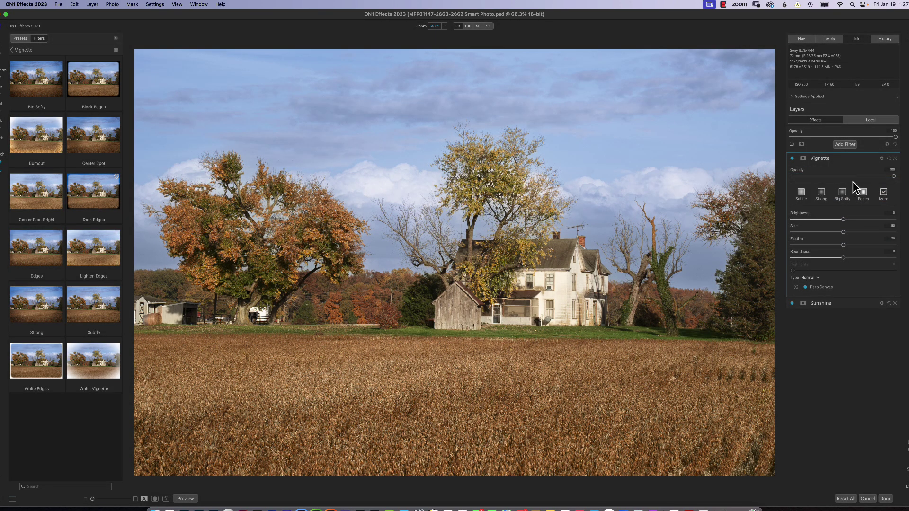
pyautogui.click(841, 193)
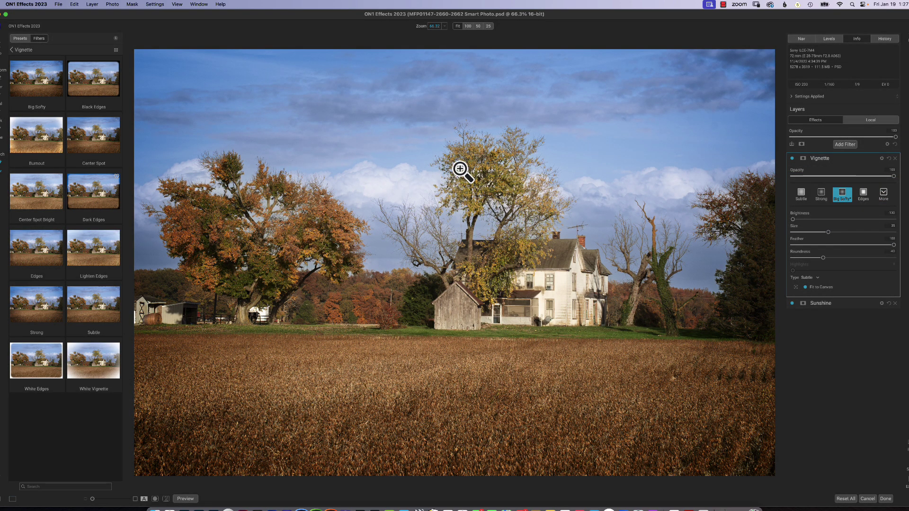
pyautogui.moveTo(793, 219); pyautogui.dragTo(855, 219)
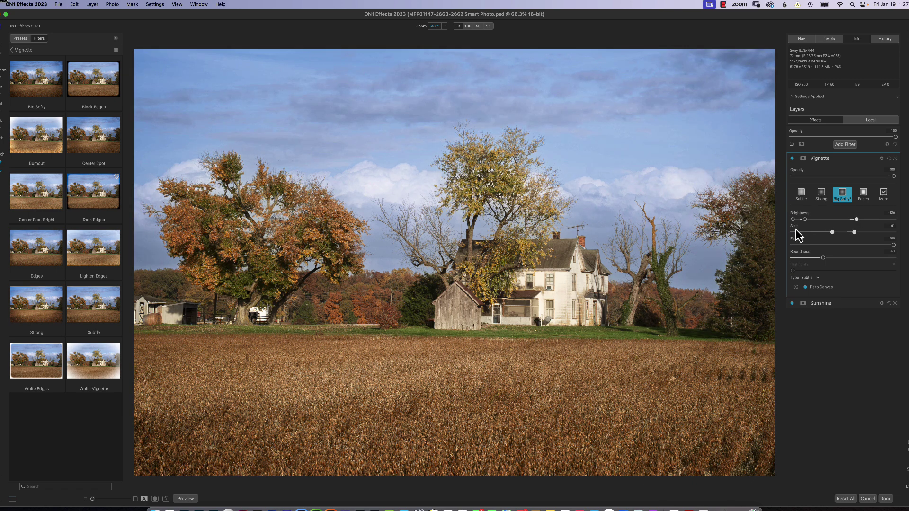
pyautogui.moveTo(796, 231); pyautogui.dragTo(806, 229)
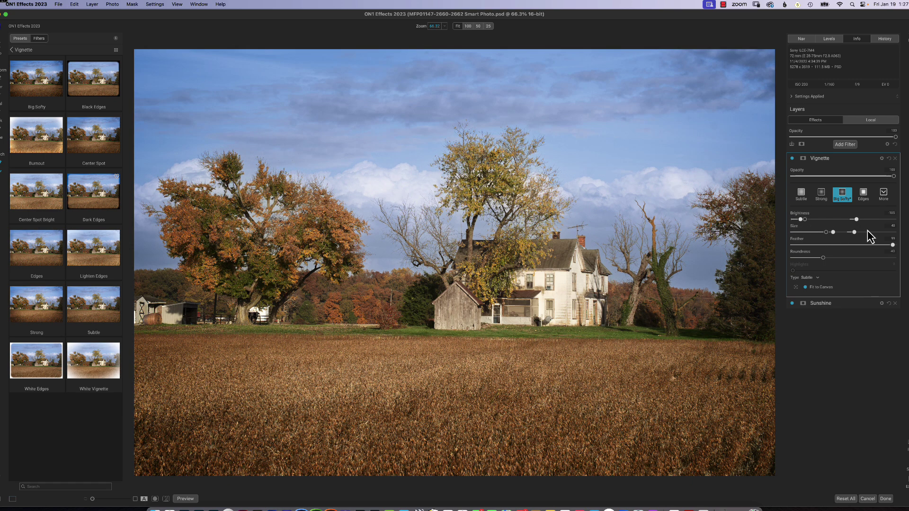
pyautogui.moveTo(867, 232)
pyautogui.mouseDown()
pyautogui.moveTo(820, 239)
pyautogui.moveTo(857, 245)
pyautogui.moveTo(831, 234)
pyautogui.moveTo(844, 257)
pyautogui.moveTo(878, 245)
pyautogui.mouseUp()
pyautogui.moveTo(805, 219); pyautogui.dragTo(799, 220)
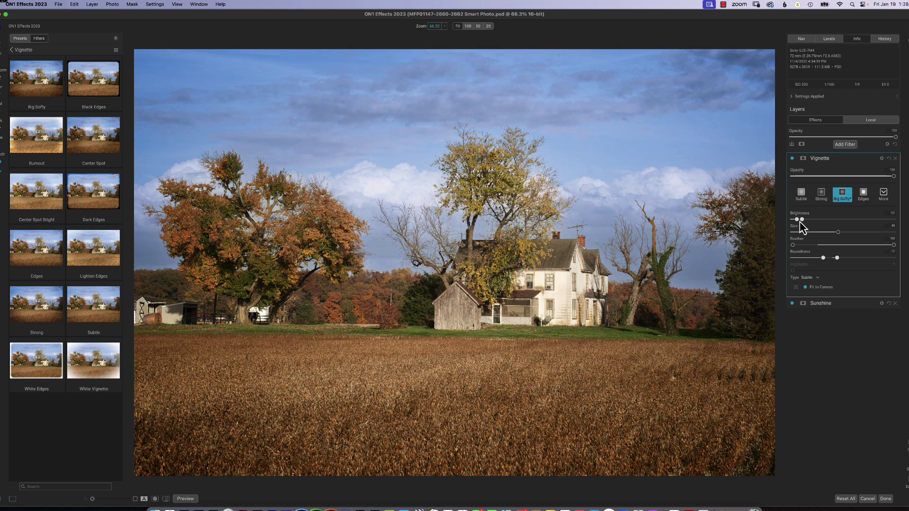
pyautogui.click(793, 158)
pyautogui.click(792, 158)
pyautogui.click(895, 158)
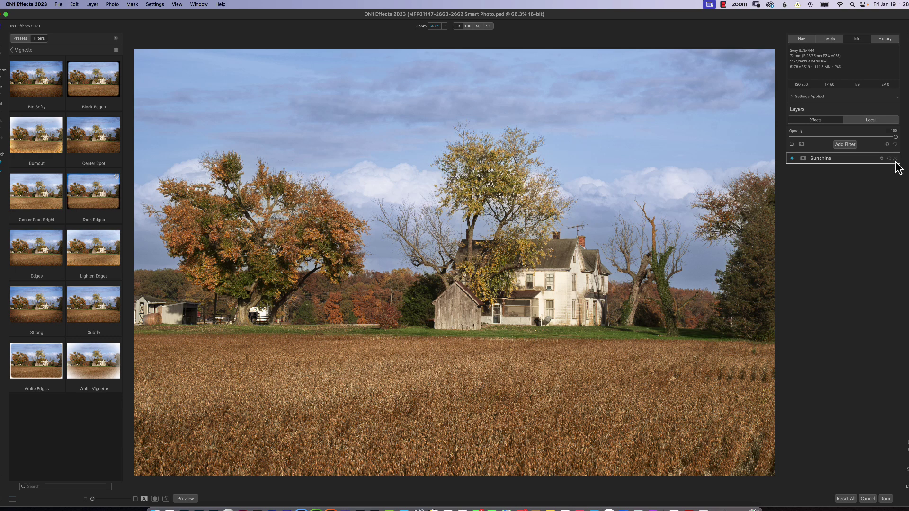
pyautogui.click(895, 159)
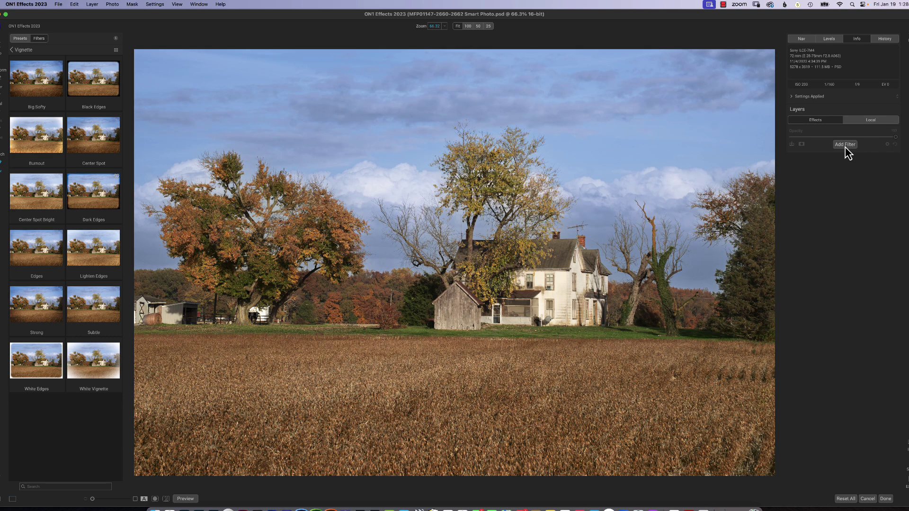
# - Add a Sun Star style Sun Flare in the upper-right sky and reduce its Amount slightly
pyautogui.click(845, 146)
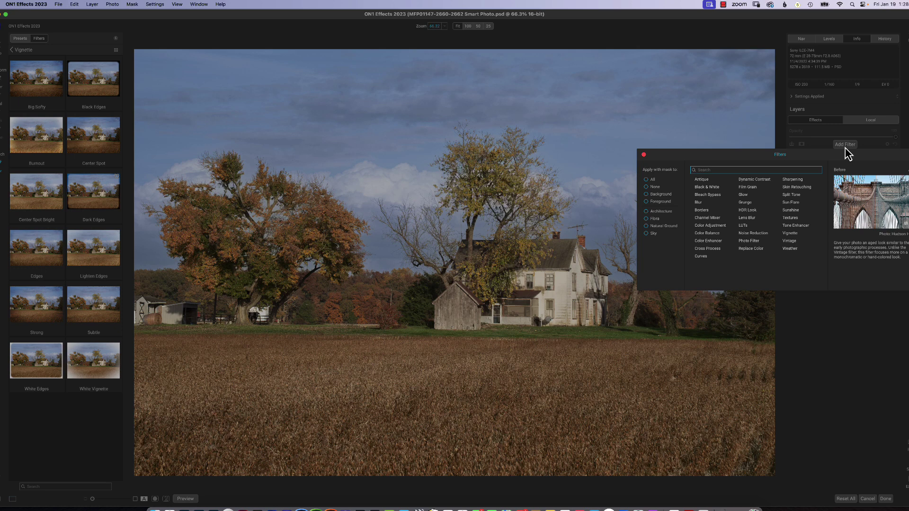
pyautogui.click(789, 203)
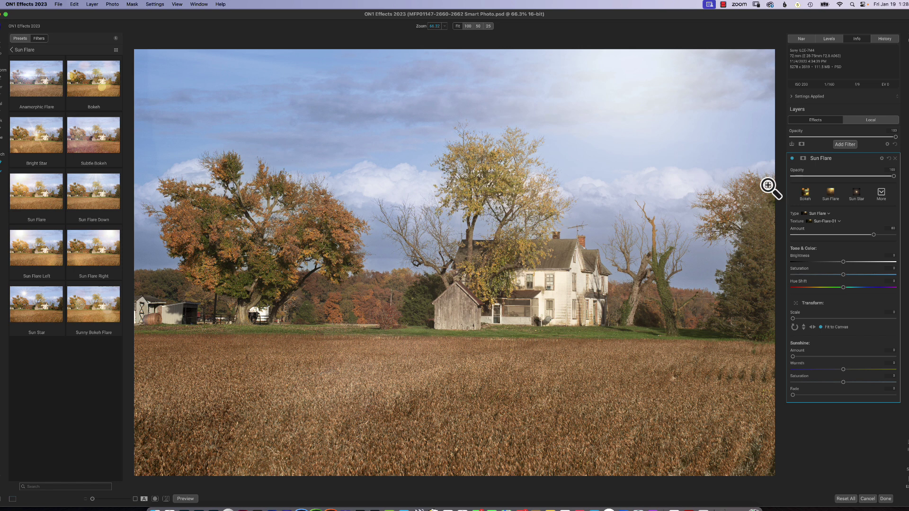
pyautogui.click(854, 197)
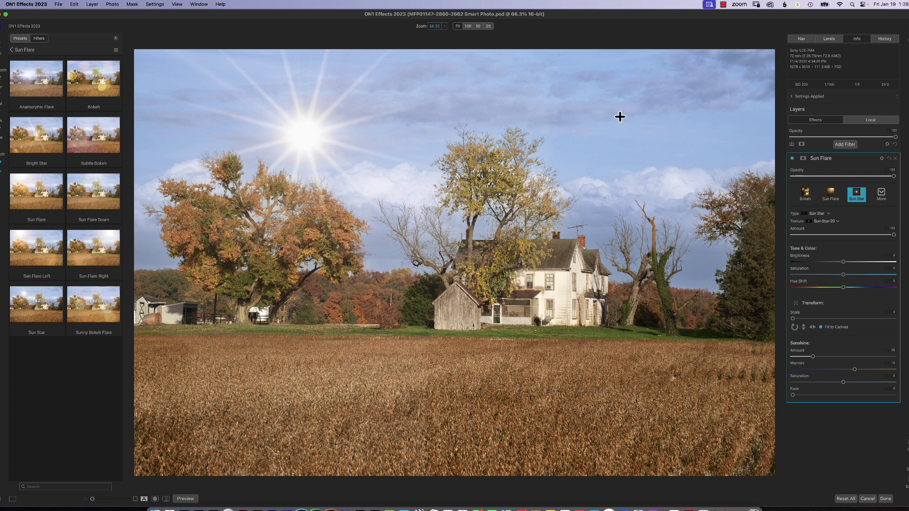
pyautogui.click(712, 88)
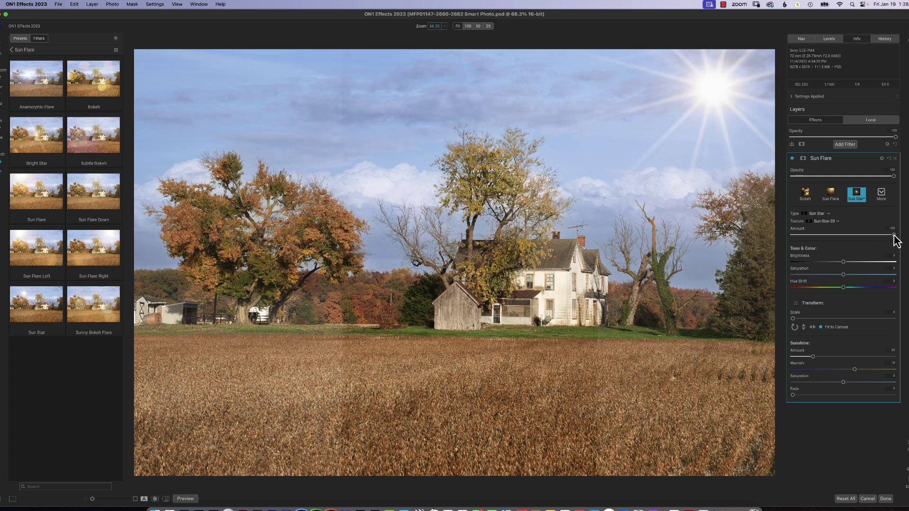
pyautogui.moveTo(893, 235); pyautogui.dragTo(873, 234)
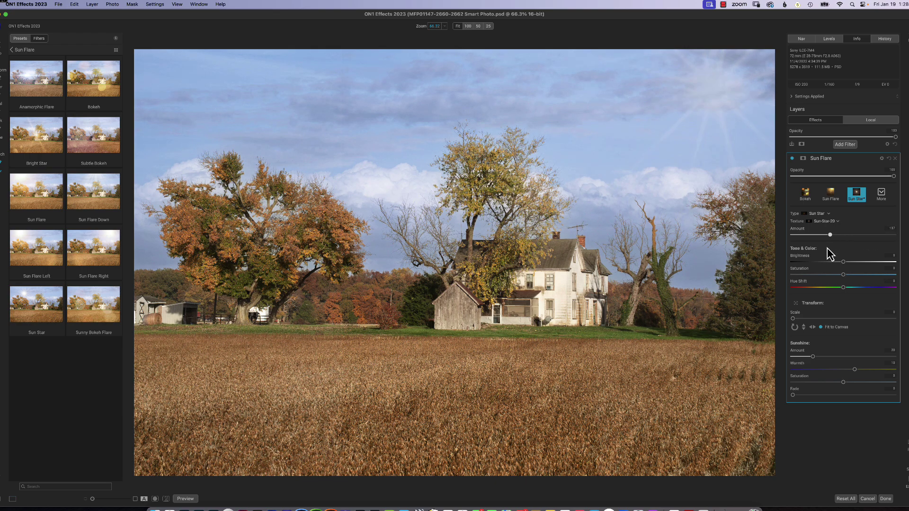
pyautogui.click(881, 195)
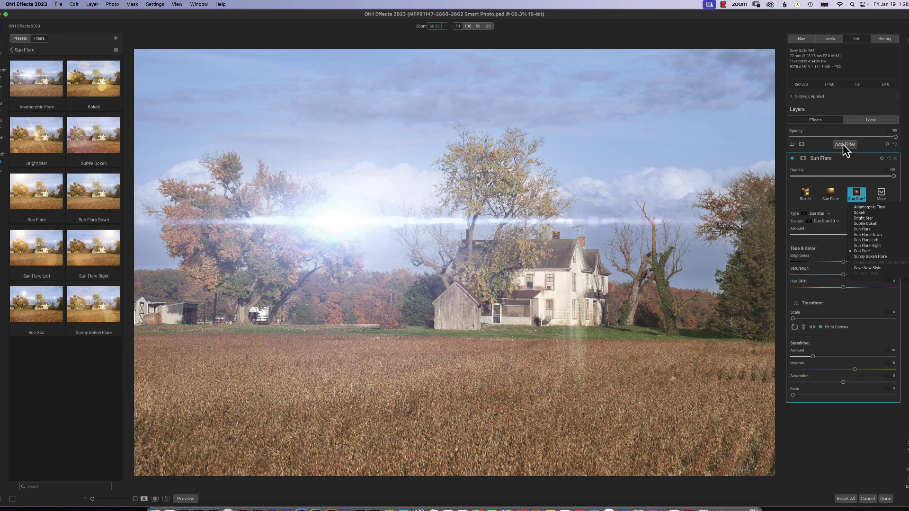
pyautogui.click(842, 144)
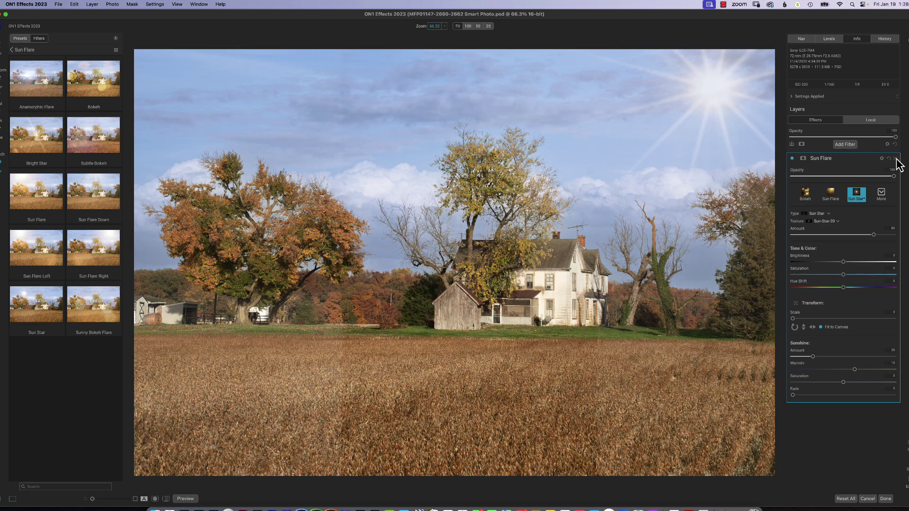
# - Swap the Sun Flare for a Fall-preset Color Enhancer at 47 opacity with lowered saturation
pyautogui.click(895, 159)
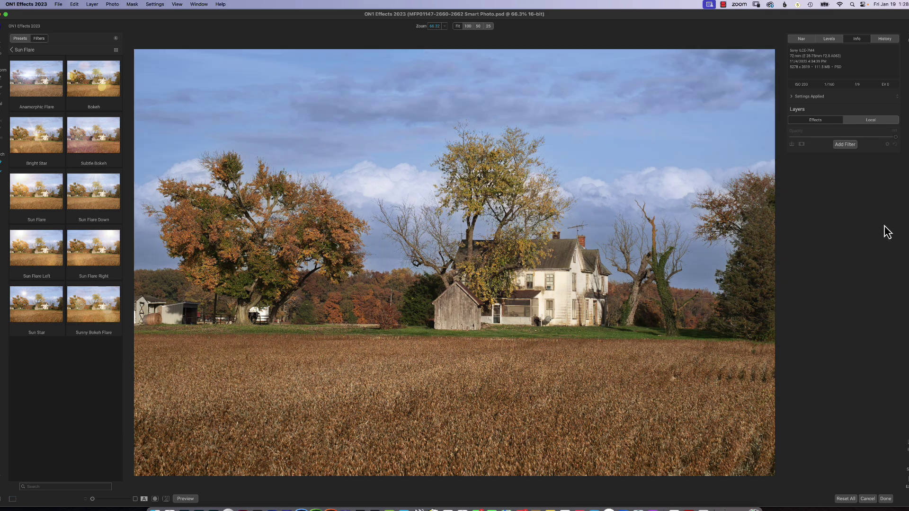
pyautogui.click(846, 146)
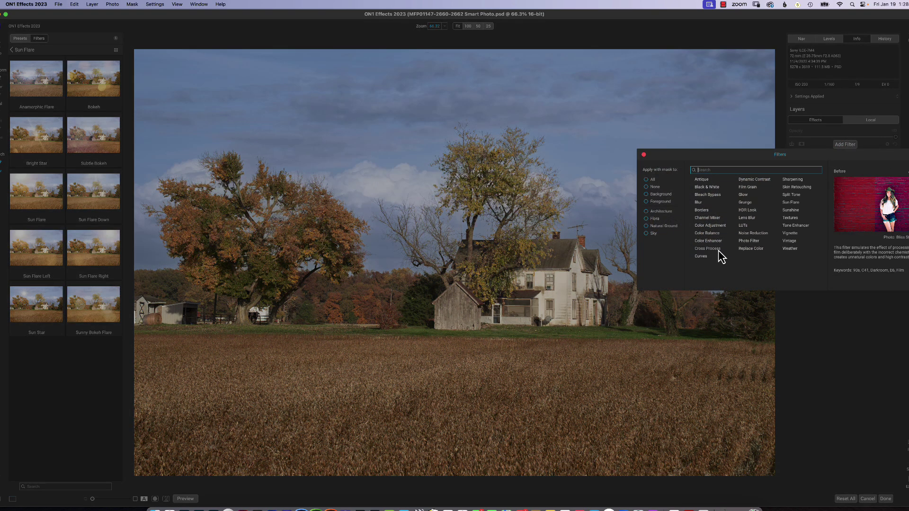
pyautogui.click(706, 241)
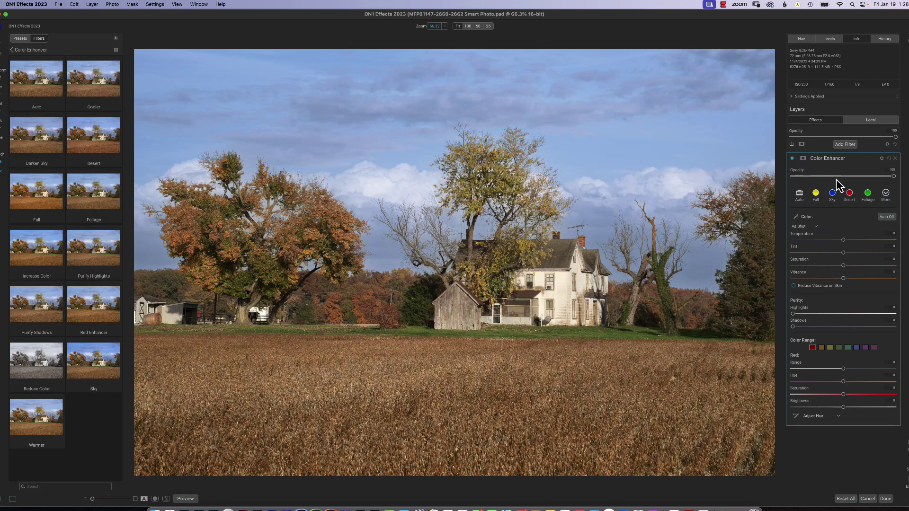
pyautogui.click(804, 160)
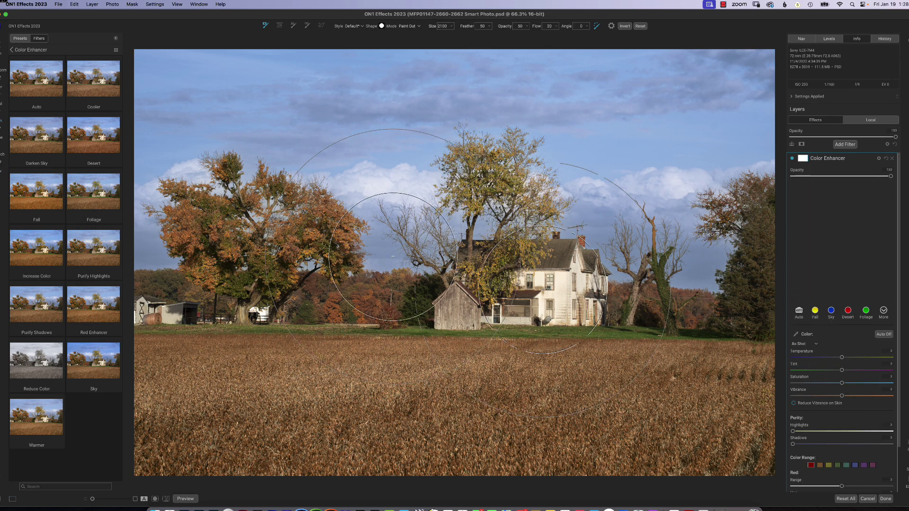
pyautogui.click(802, 160)
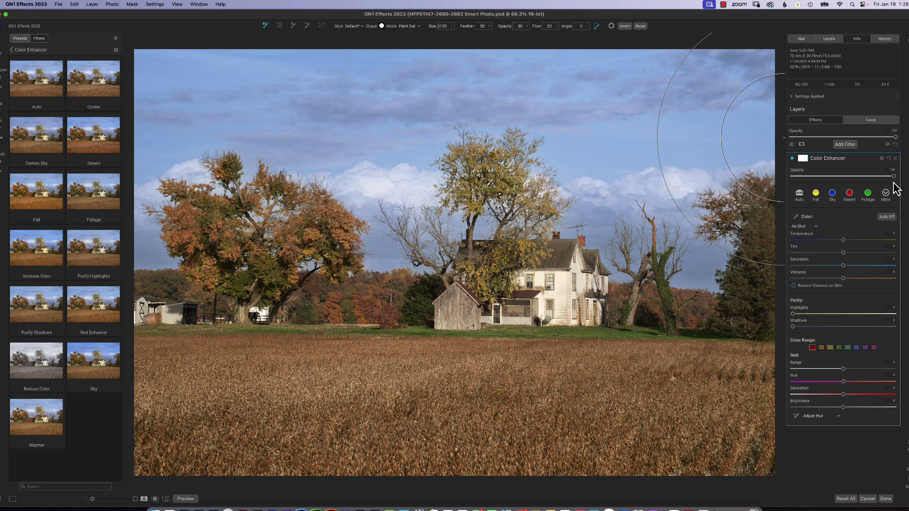
pyautogui.moveTo(893, 176)
pyautogui.mouseDown()
pyautogui.moveTo(833, 180)
pyautogui.moveTo(905, 180)
pyautogui.mouseUp()
pyautogui.click(815, 204)
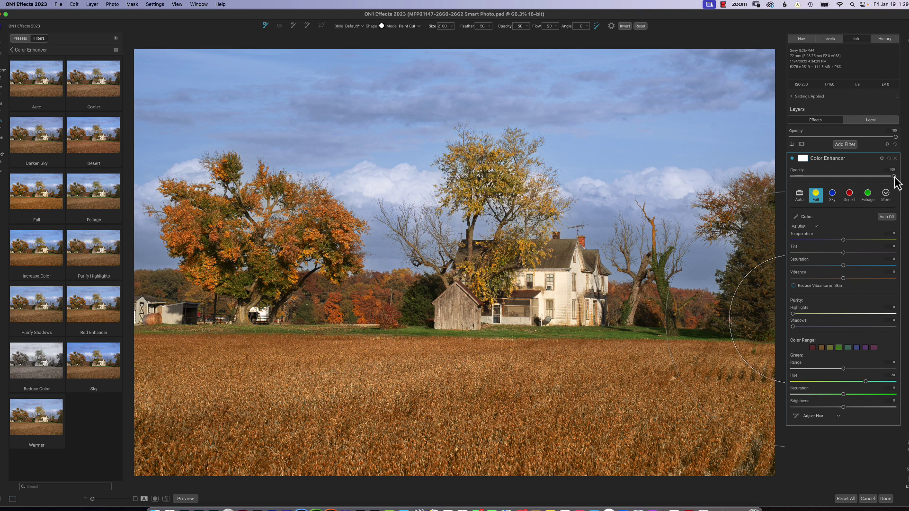
pyautogui.moveTo(894, 176); pyautogui.dragTo(843, 187)
pyautogui.moveTo(843, 266); pyautogui.dragTo(820, 272)
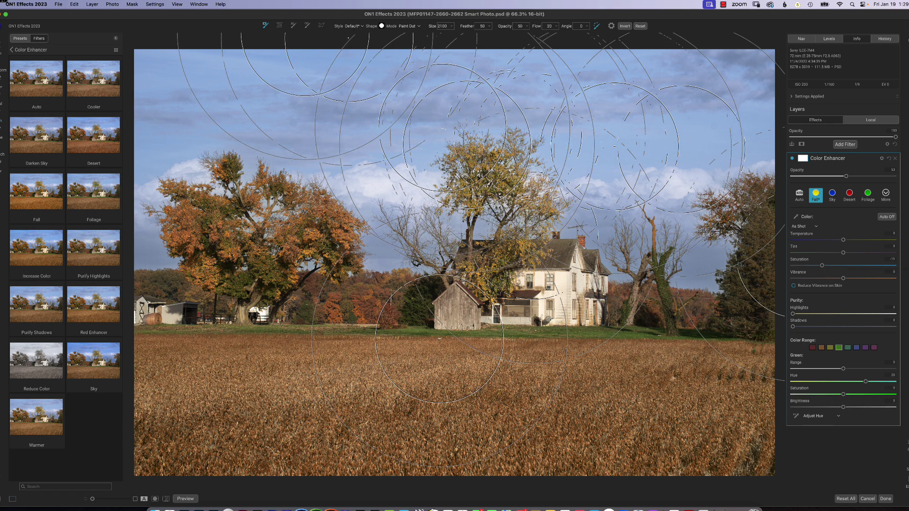
# - Draw a gradient mask bug on the Color Enhancer, widen its feather and move it up to the horizon
pyautogui.click(280, 27)
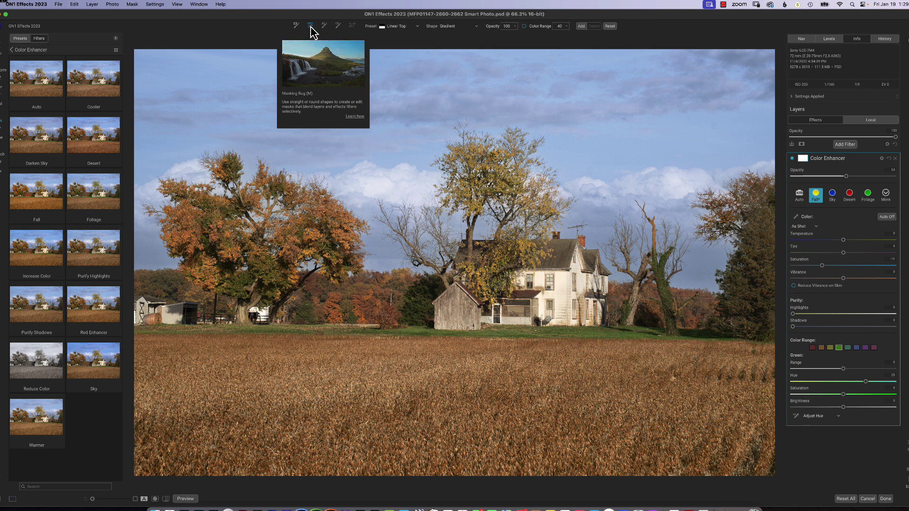
pyautogui.moveTo(400, 187); pyautogui.dragTo(414, 273)
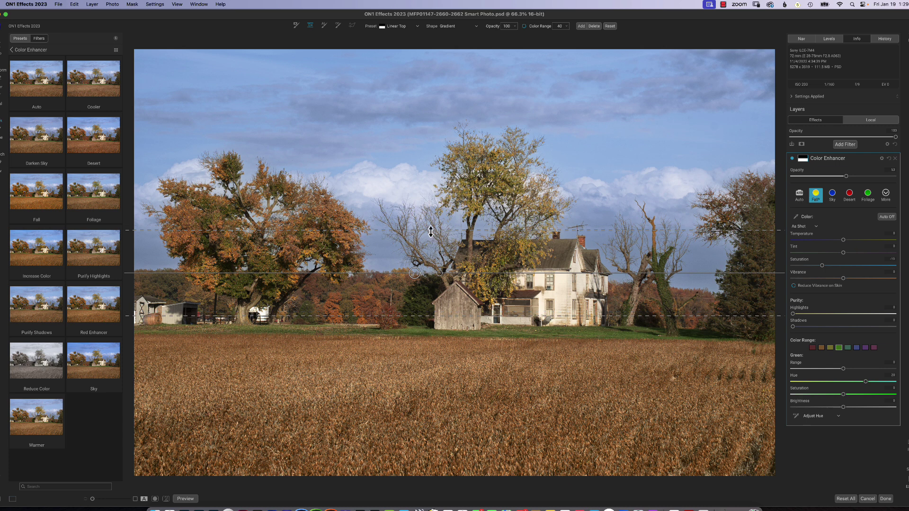
pyautogui.moveTo(431, 230); pyautogui.dragTo(444, 141)
pyautogui.moveTo(415, 273); pyautogui.dragTo(424, 211)
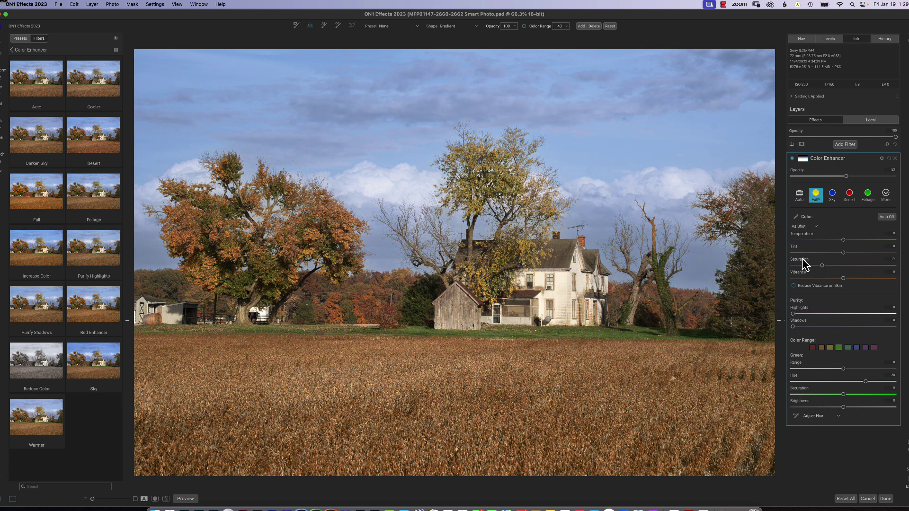
pyautogui.click(843, 144)
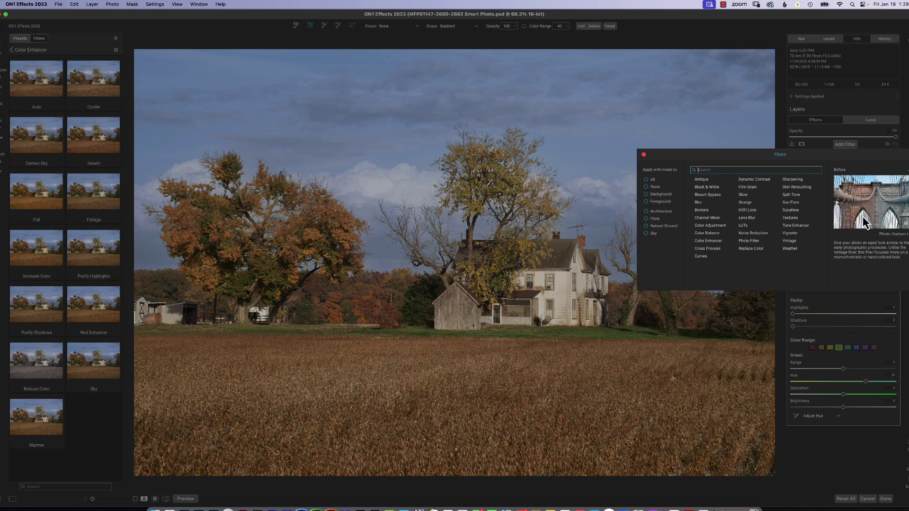
# - Add a Vignette filter and a Curves filter with a midtone point on the curve
pyautogui.click(790, 234)
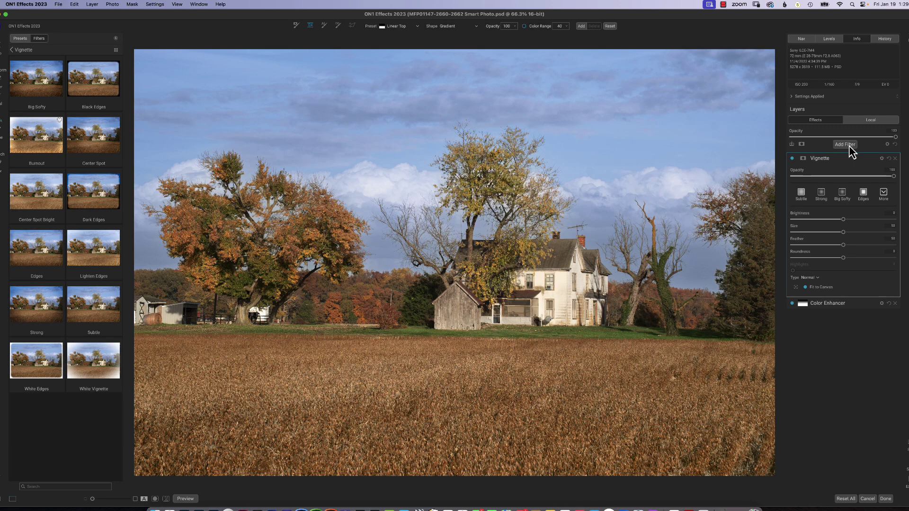
pyautogui.click(844, 145)
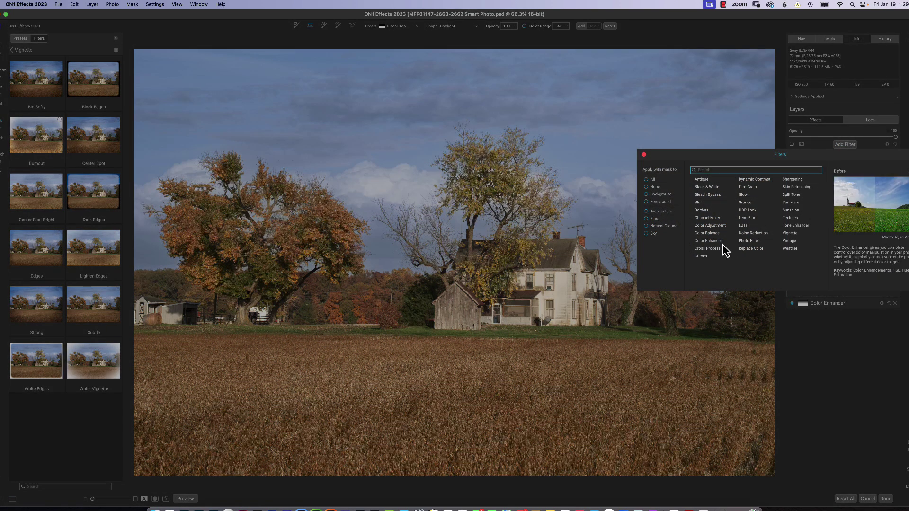
pyautogui.click(702, 257)
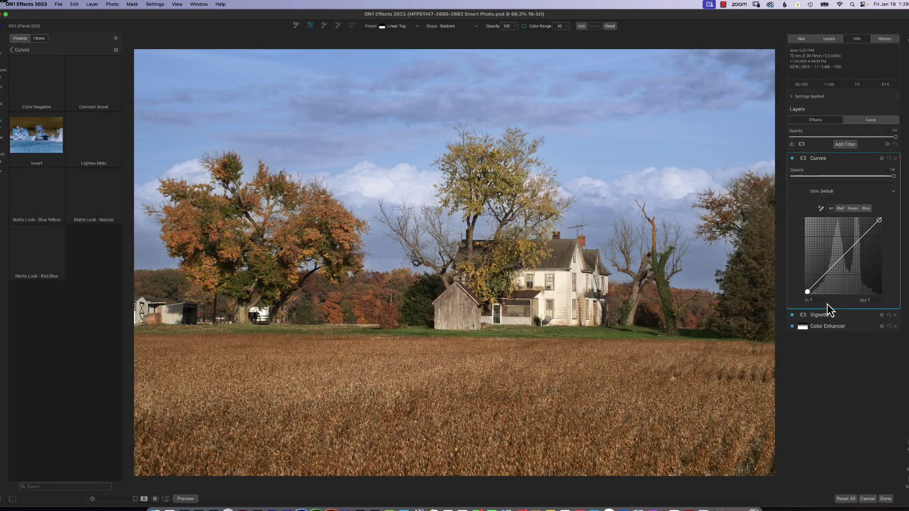
pyautogui.click(836, 264)
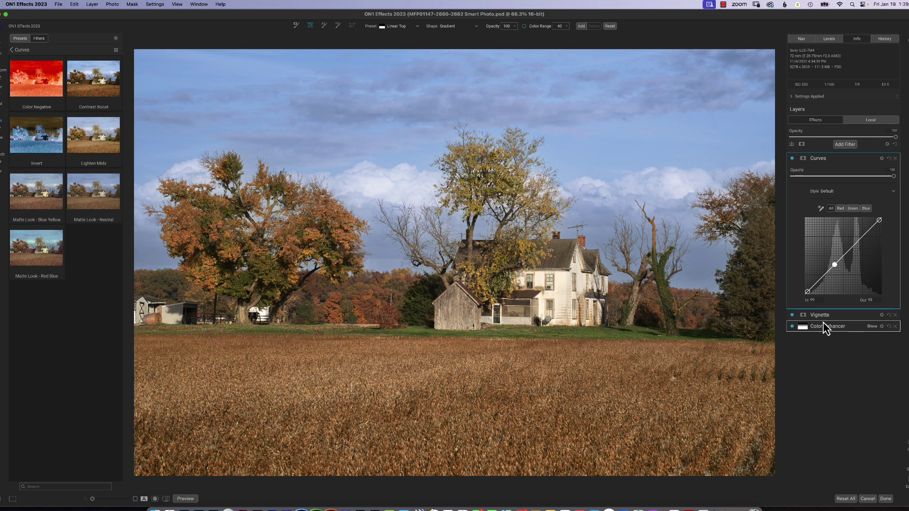
# - Review the Color Enhancer, Vignette and Curves settings, then finish and return to Lightroom
pyautogui.click(823, 328)
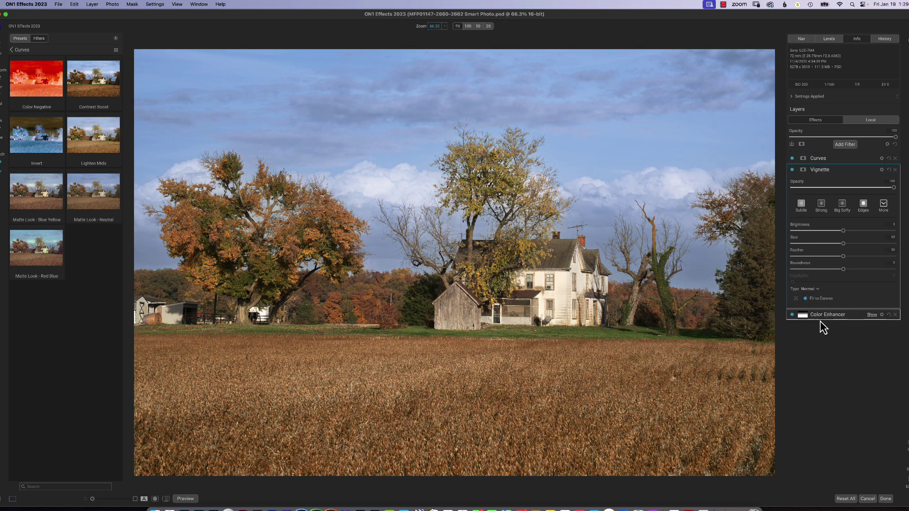
pyautogui.click(823, 171)
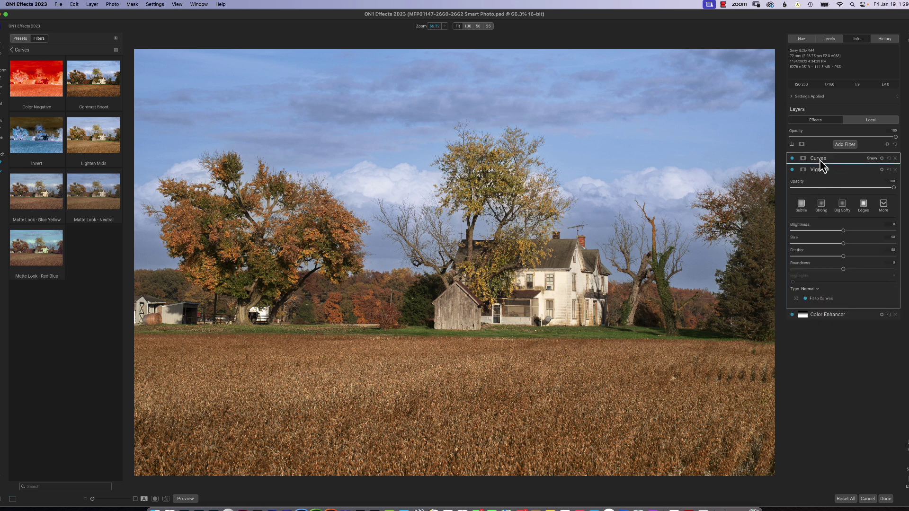
pyautogui.click(818, 159)
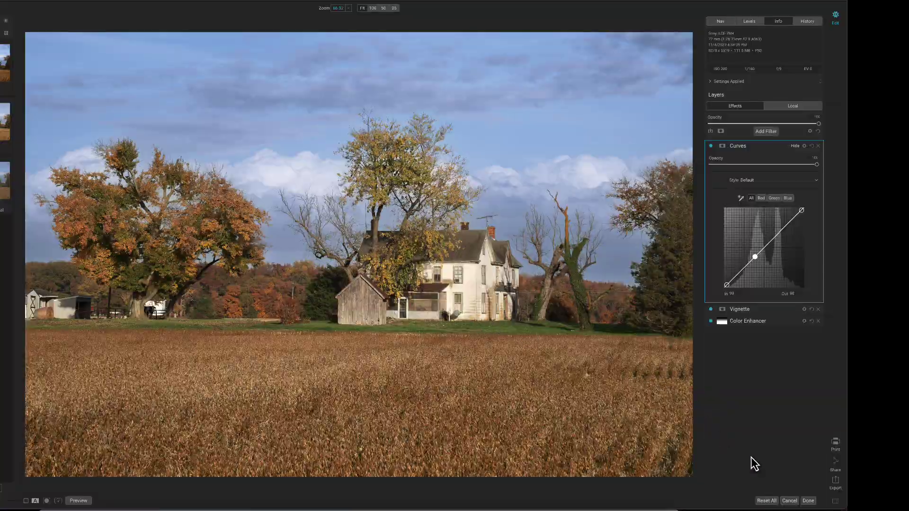
pyautogui.click(807, 500)
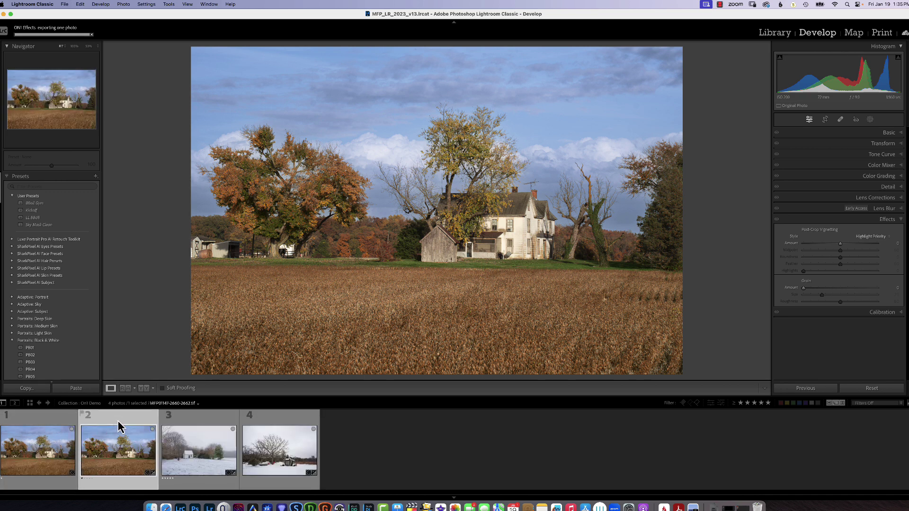
# - Check the edited farmhouse in the filmstrip and select the snowy cottage photo
pyautogui.click(56, 426)
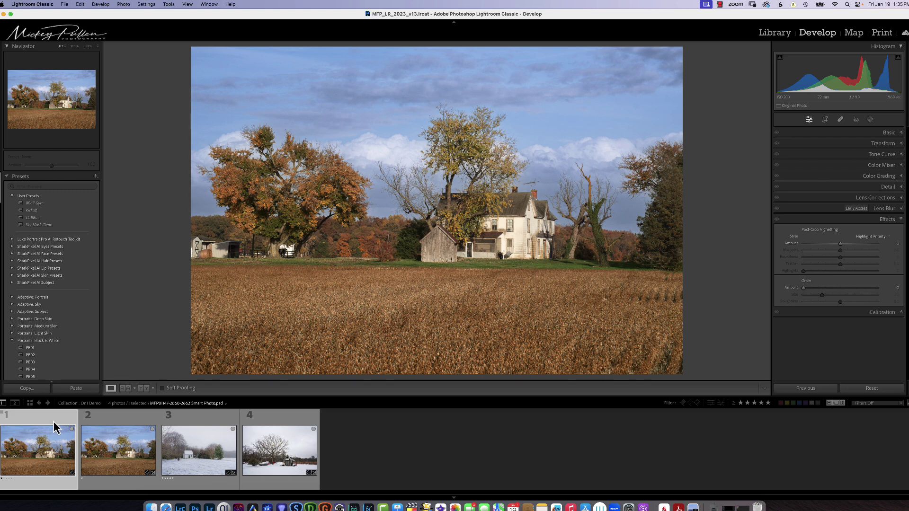
pyautogui.click(189, 483)
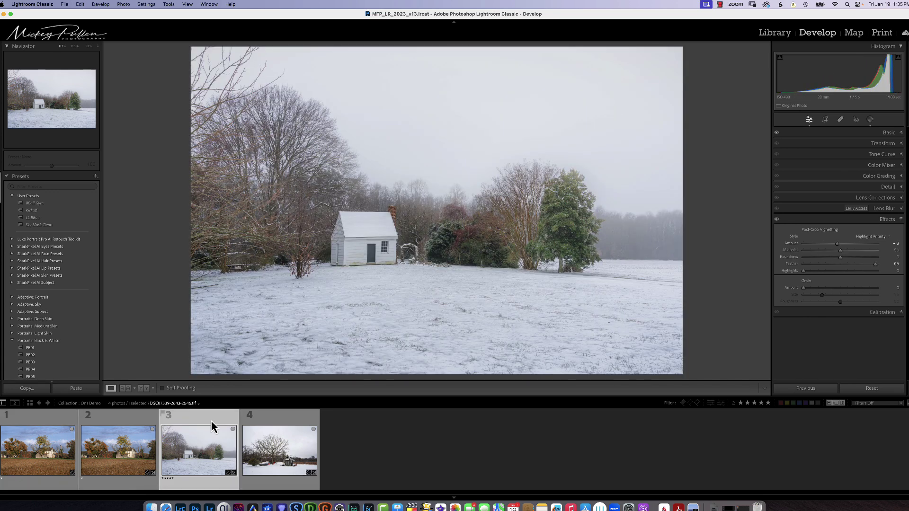
pyautogui.click(289, 422)
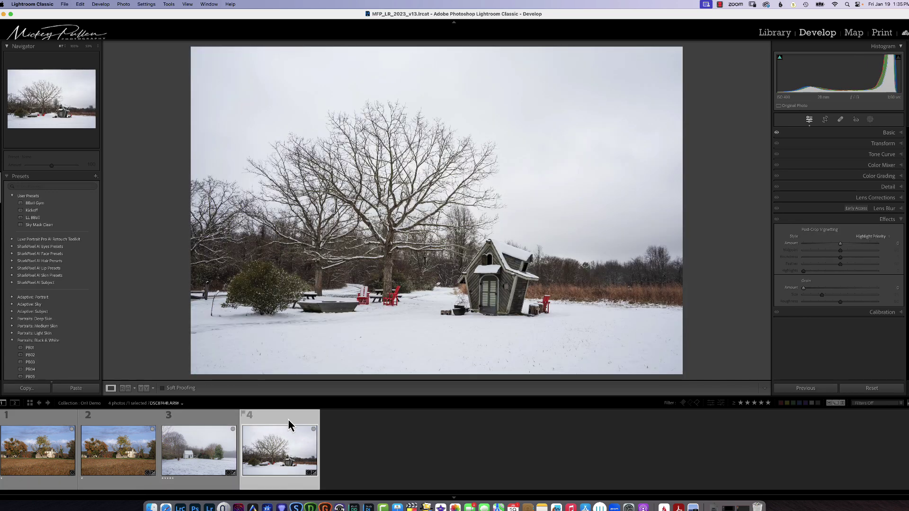
pyautogui.click(218, 419)
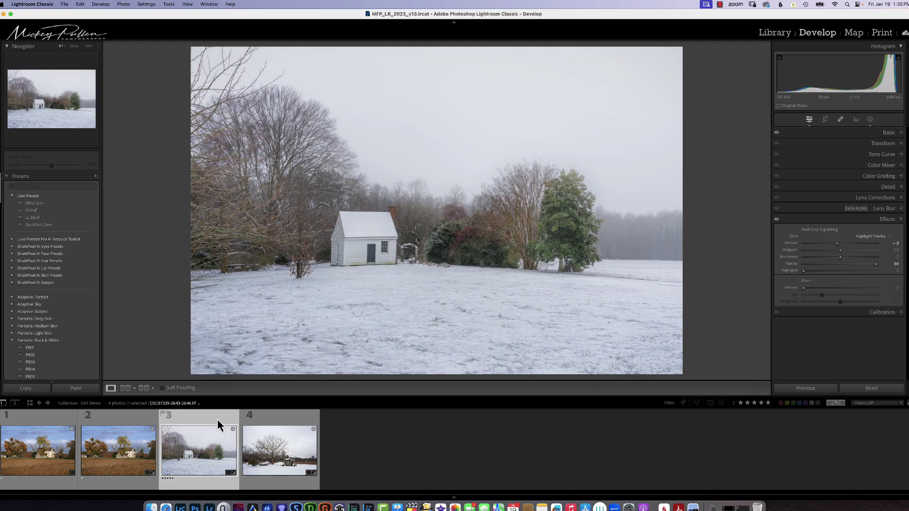
# - Send the snowy cottage photo to ON1 Effects 2023 as an edited copy with Lightroom settings
pyautogui.click(64, 4)
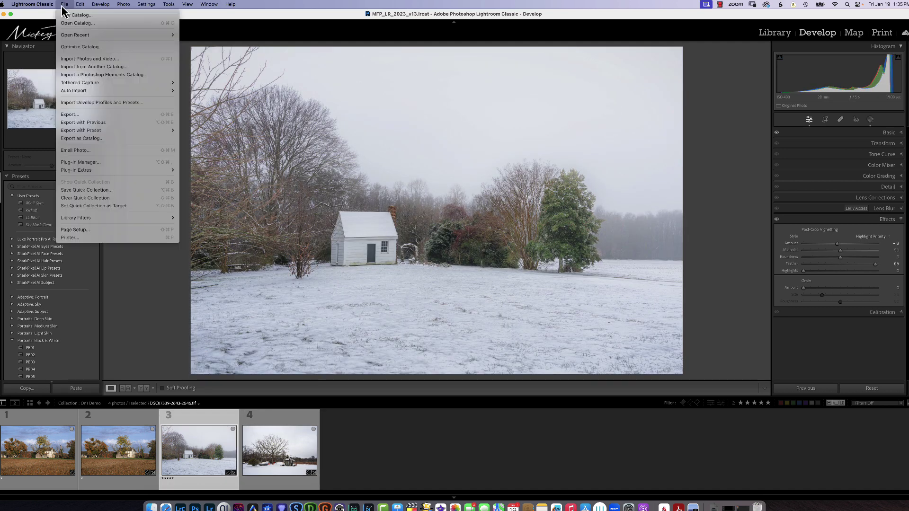
pyautogui.moveTo(97, 173)
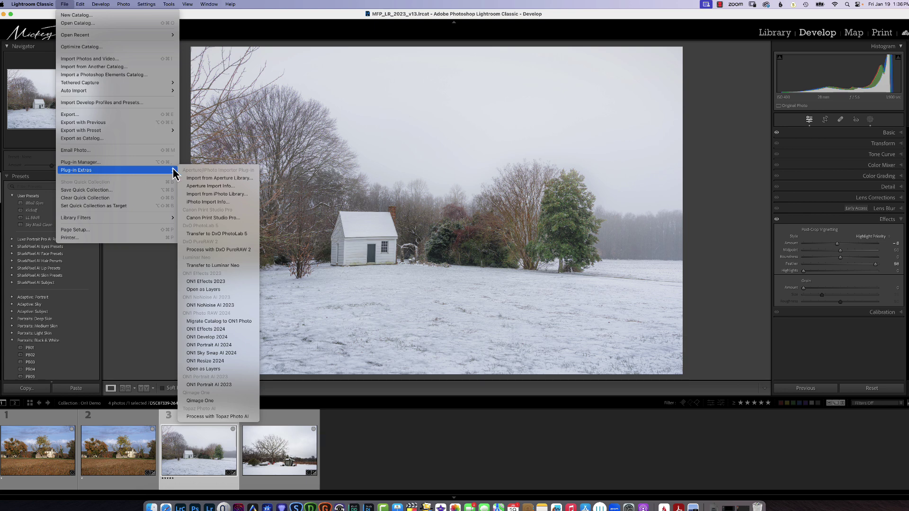
pyautogui.click(208, 281)
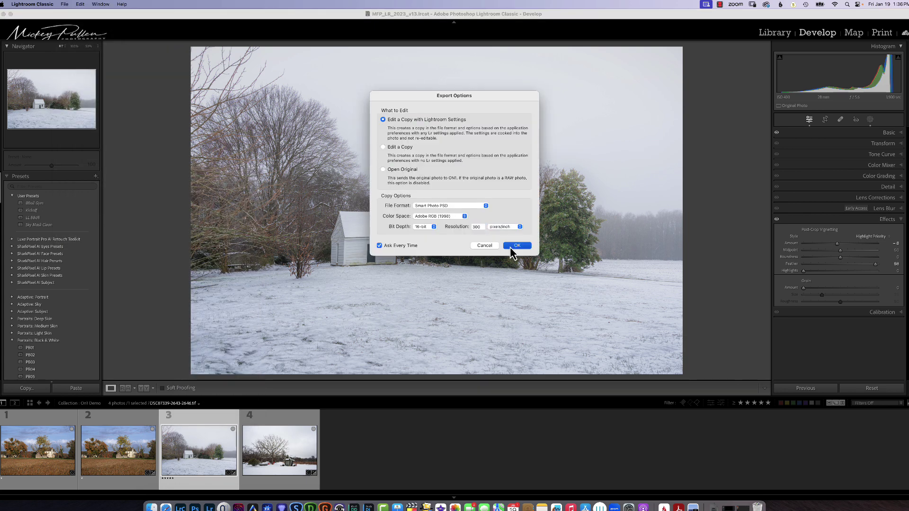
pyautogui.click(511, 247)
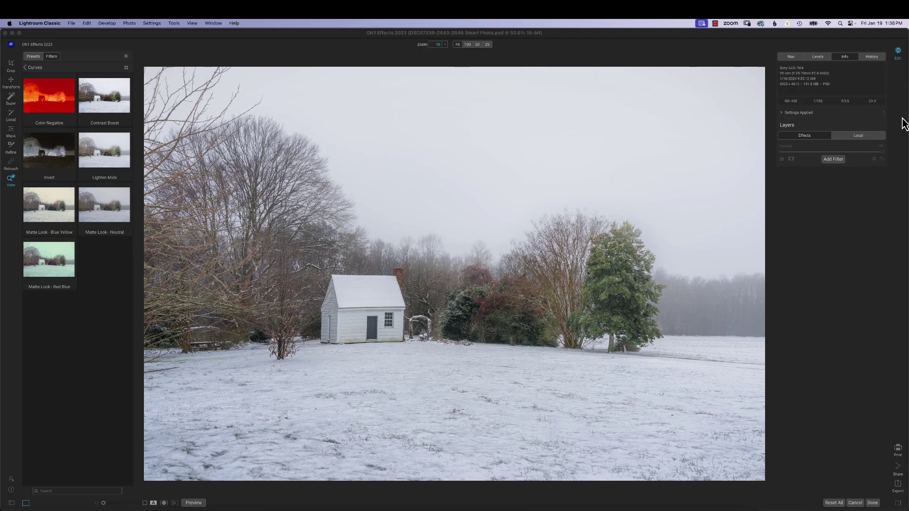
# - Add a Weather filter using the Winter is Coming style
pyautogui.click(832, 160)
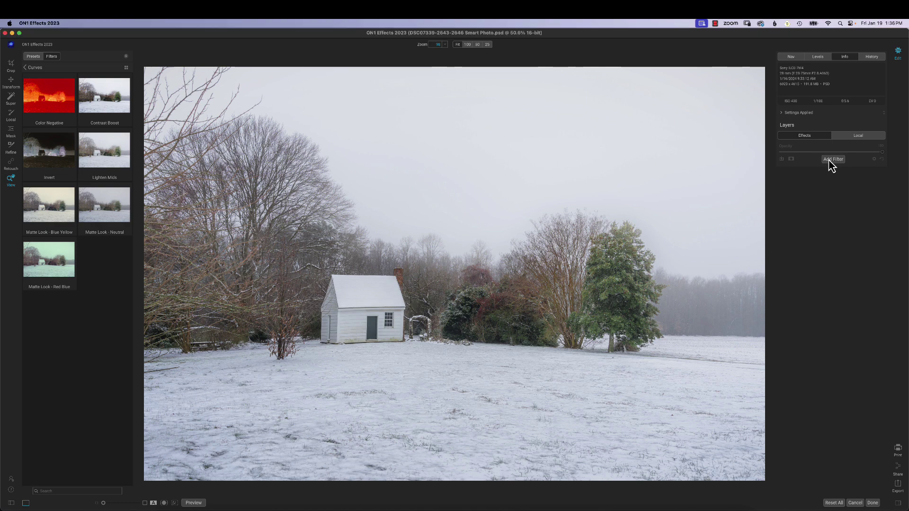
pyautogui.click(829, 161)
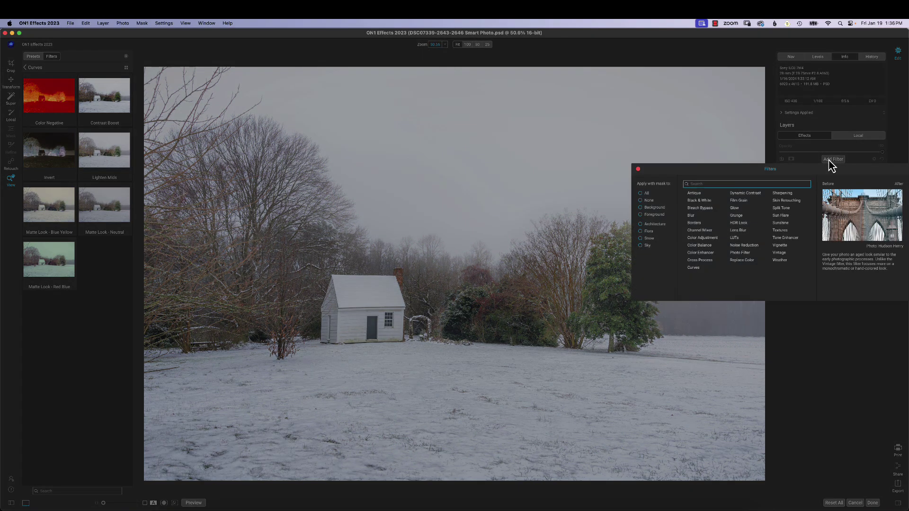
pyautogui.click(779, 260)
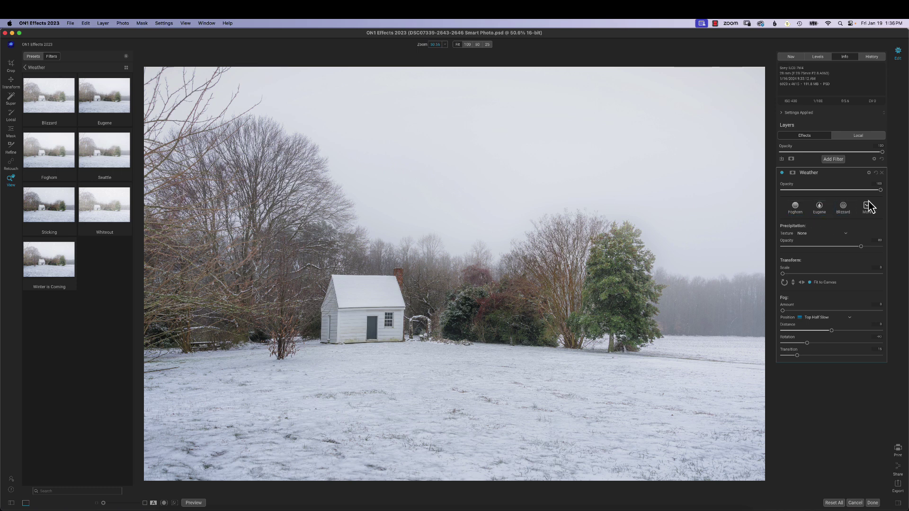
pyautogui.click(843, 208)
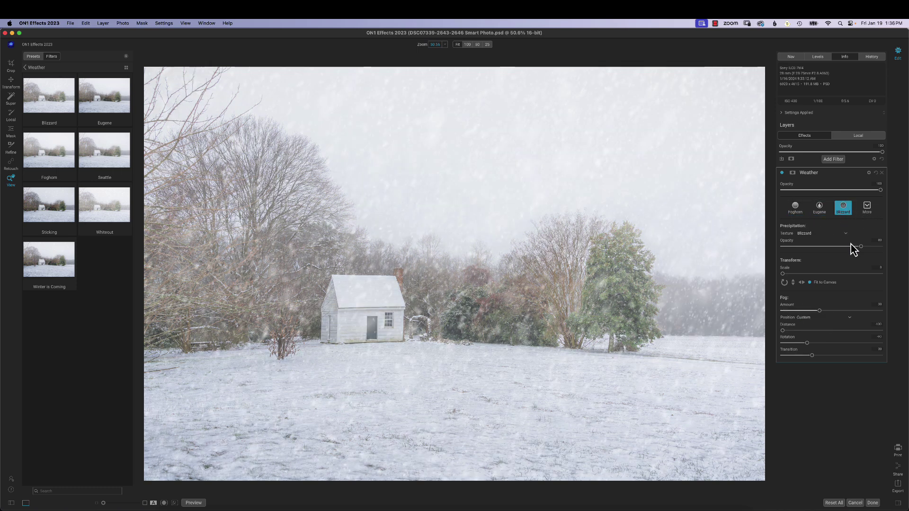
pyautogui.click(869, 212)
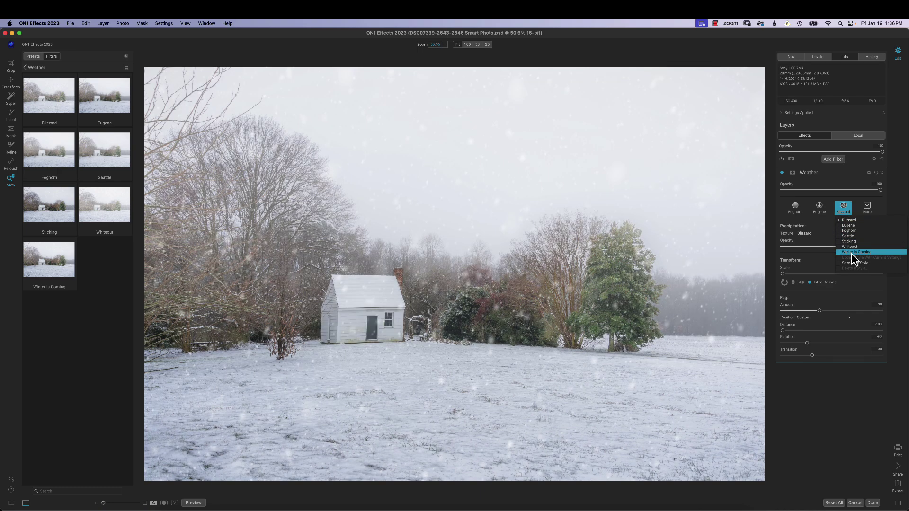
pyautogui.click(852, 253)
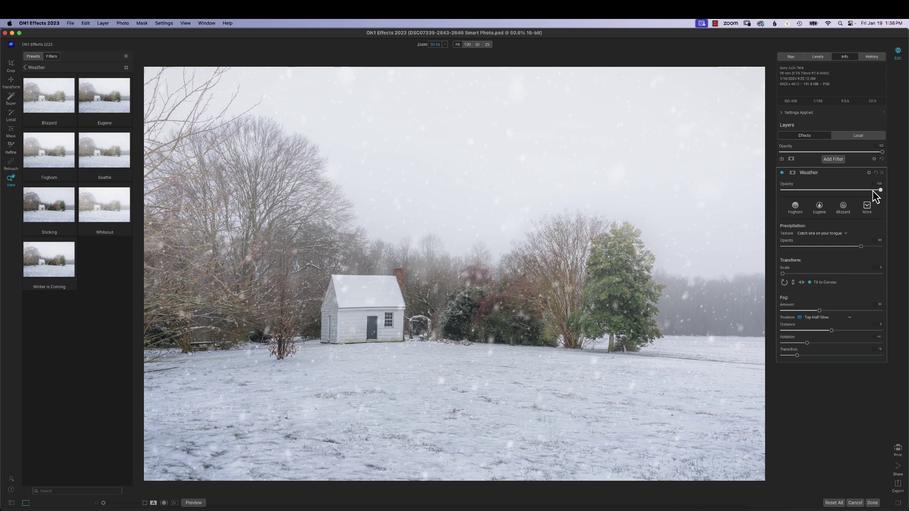
# - Set weather opacity ~94, snowfall 81, randomize flakes, thicken fog and set fog transition 0
pyautogui.moveTo(872, 191); pyautogui.dragTo(814, 197)
pyautogui.moveTo(880, 191); pyautogui.dragTo(874, 190)
pyautogui.moveTo(861, 247); pyautogui.dragTo(862, 247)
pyautogui.click(784, 283)
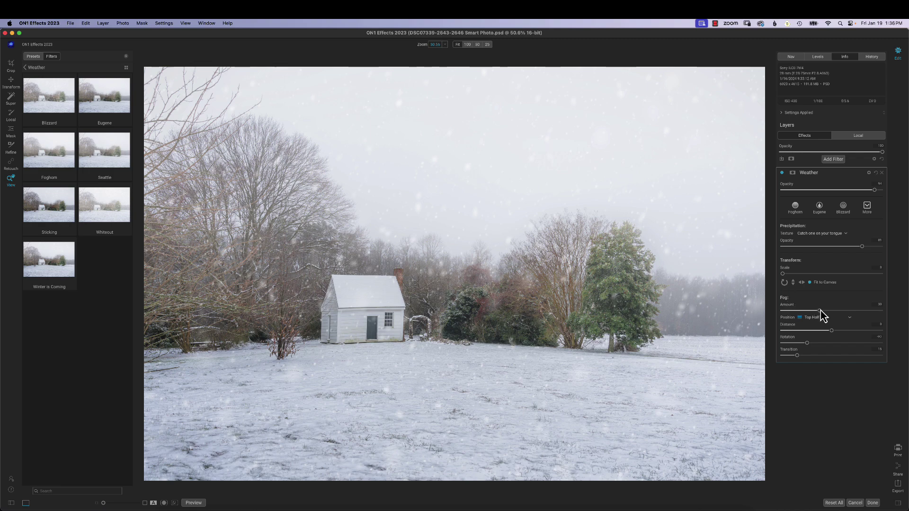
pyautogui.moveTo(819, 310); pyautogui.dragTo(834, 330)
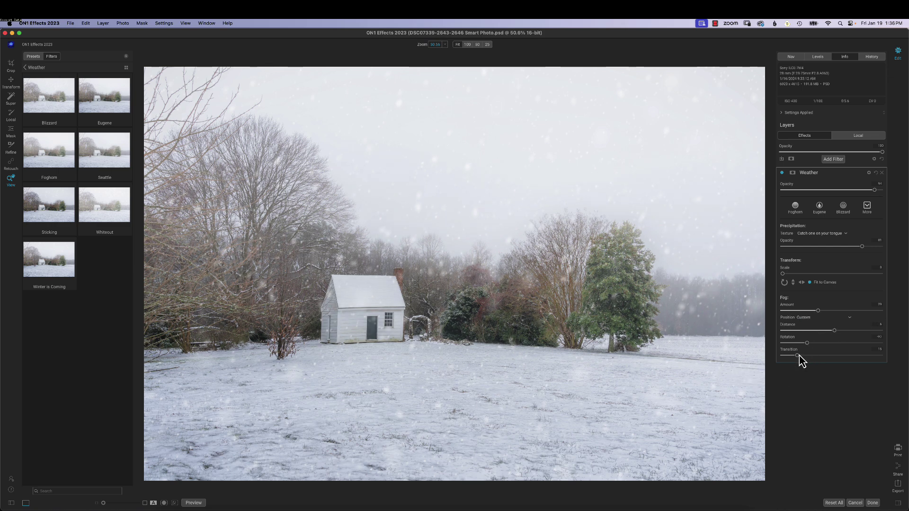
pyautogui.moveTo(797, 355); pyautogui.dragTo(830, 362)
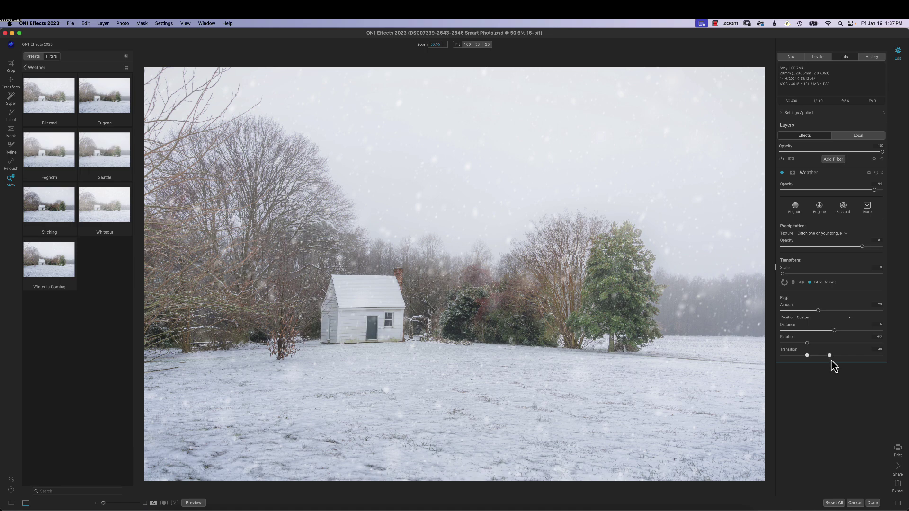
# - Stack an enabled Dynamic Contrast filter above the Weather layer, reopening the filter list
pyautogui.click(833, 160)
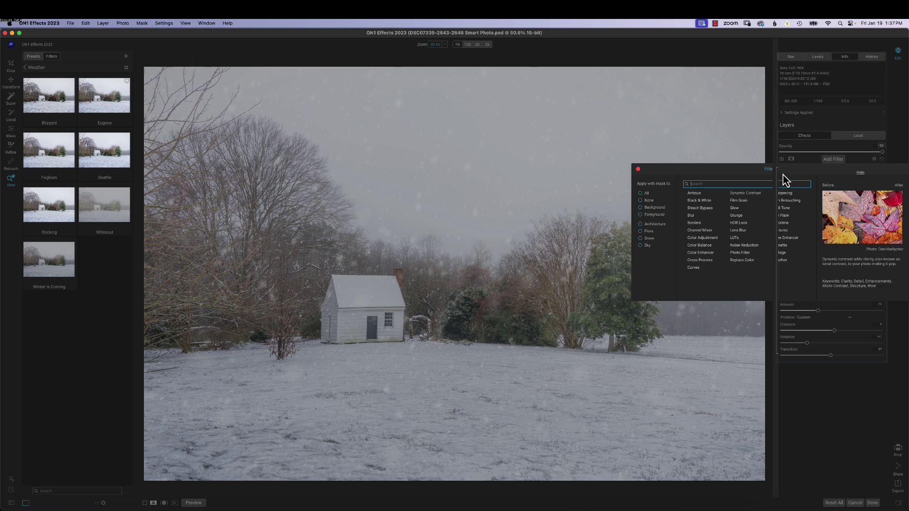
pyautogui.press('Return')
pyautogui.click(781, 174)
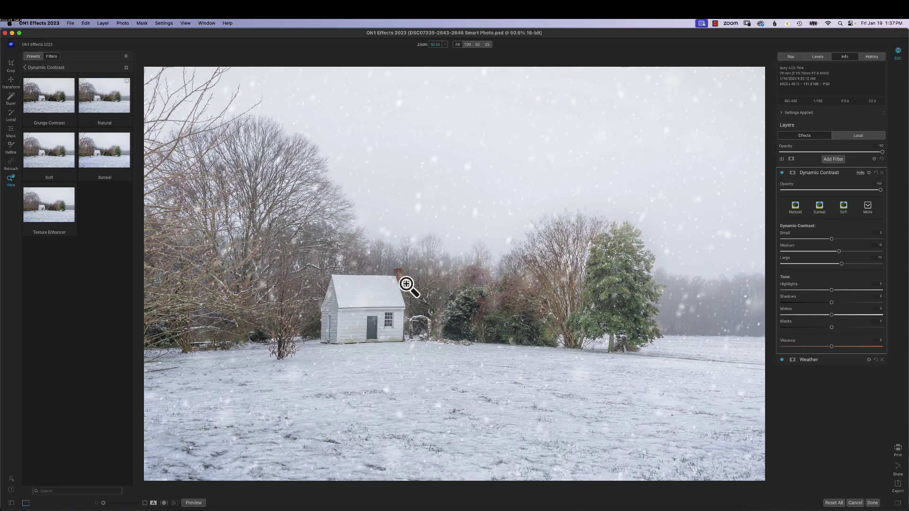
pyautogui.click(833, 159)
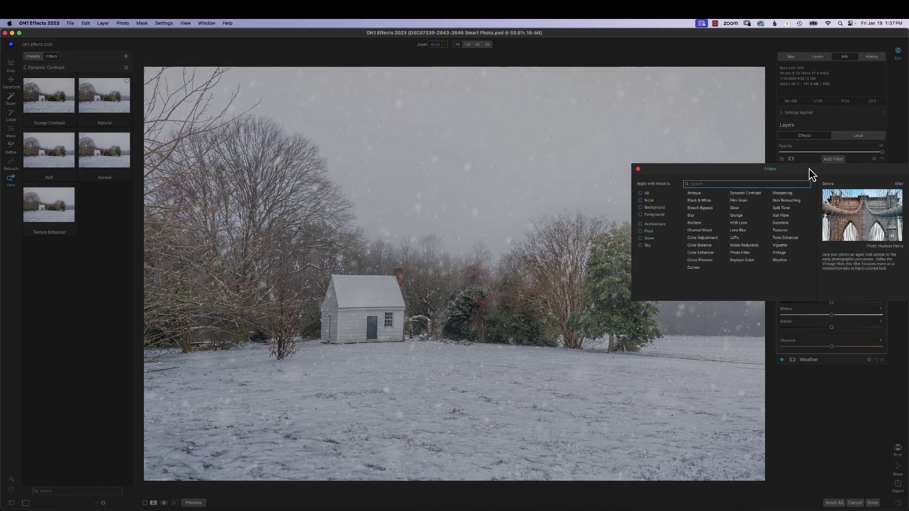
# - Add a Borders filter, trying Sloppy and Instant before choosing the Film Platinum border
pyautogui.click(766, 340)
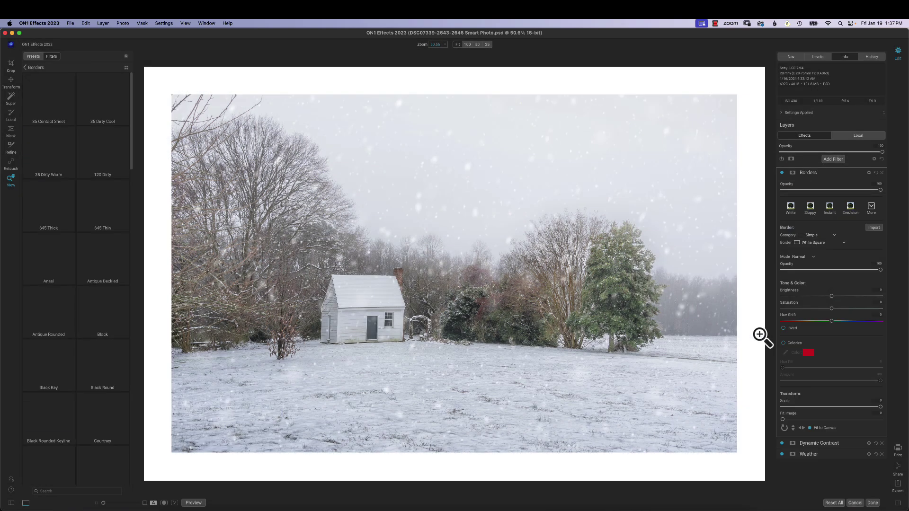
pyautogui.click(813, 214)
pyautogui.click(831, 213)
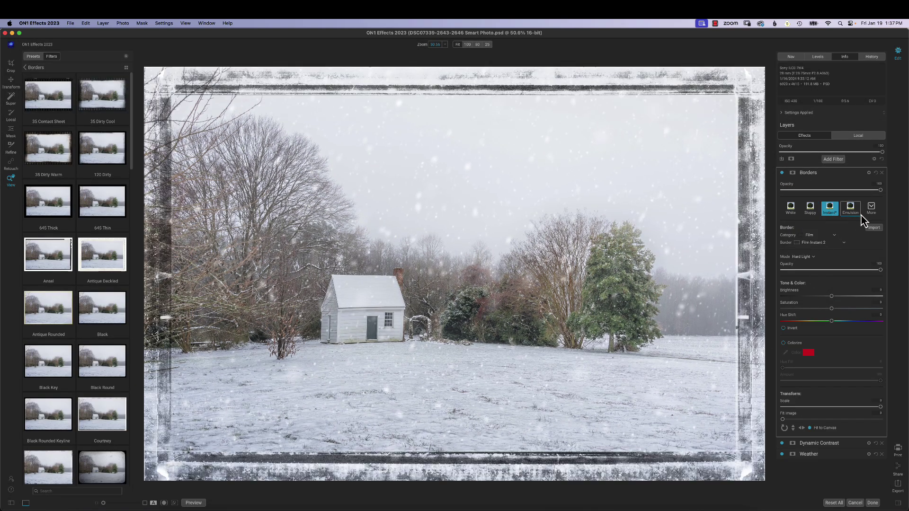
pyautogui.click(871, 208)
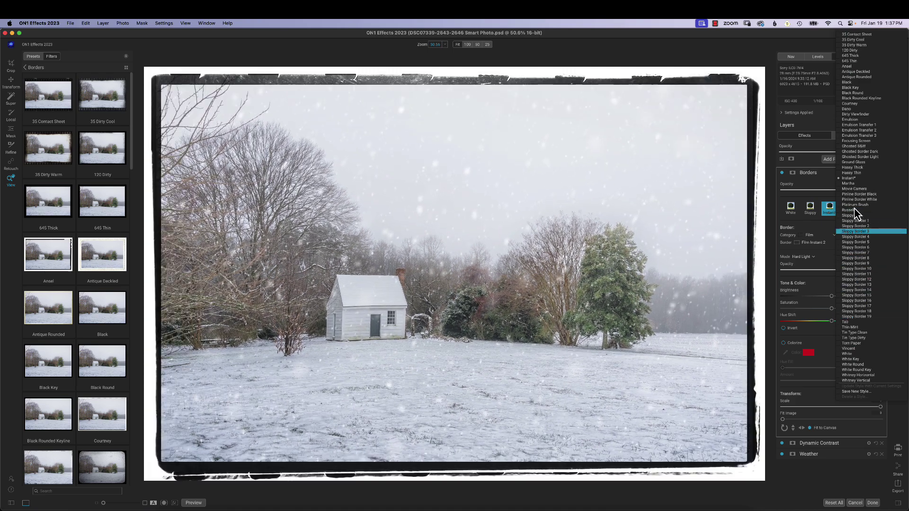
pyautogui.click(854, 204)
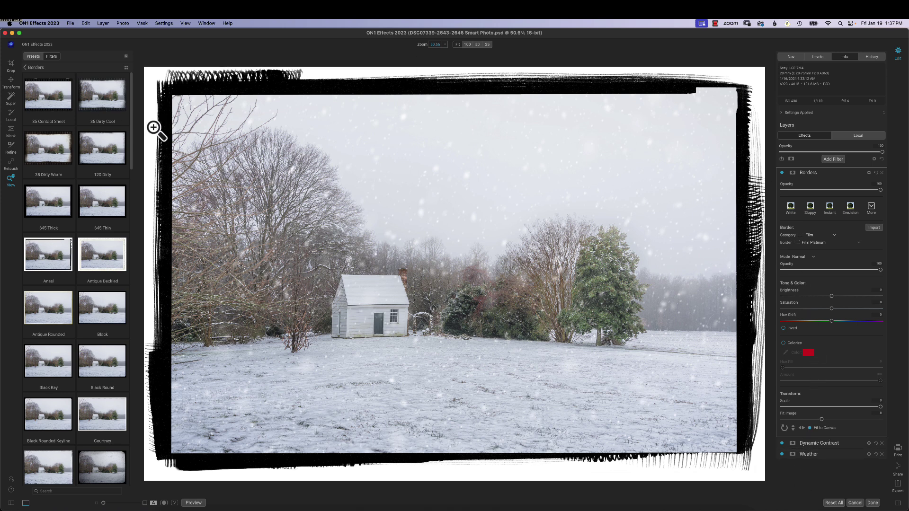
pyautogui.click(32, 67)
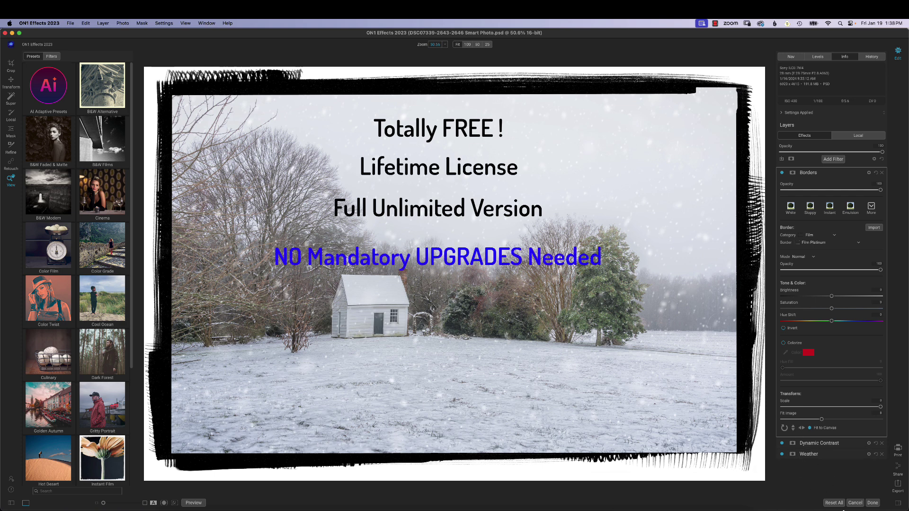
# - Apply the Weather, Dynamic Contrast and Film Platinum border filters and return to Lightroom
pyautogui.click(872, 503)
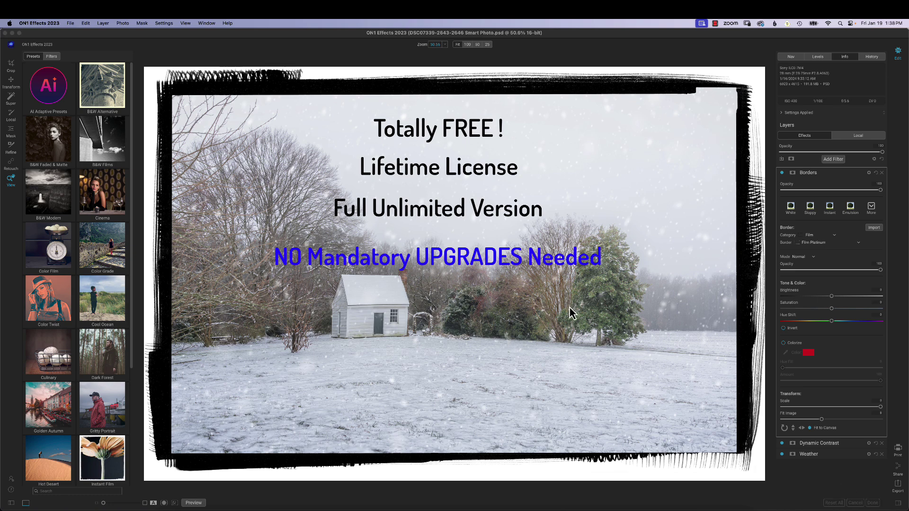